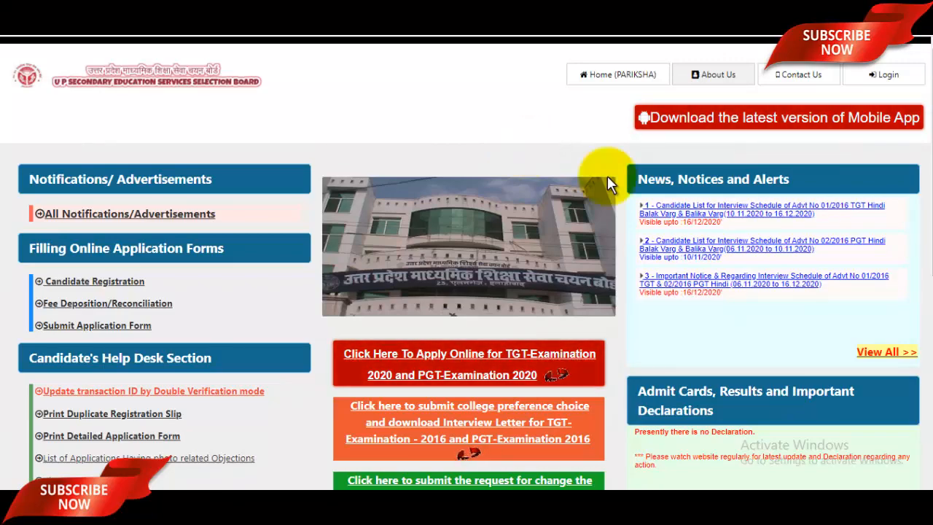
- Read the TGT/PGT advertisement PDF, highlight the 12913 vacancy count, and return to the UPSESSB tab
scroll(580, 204, down, 3)
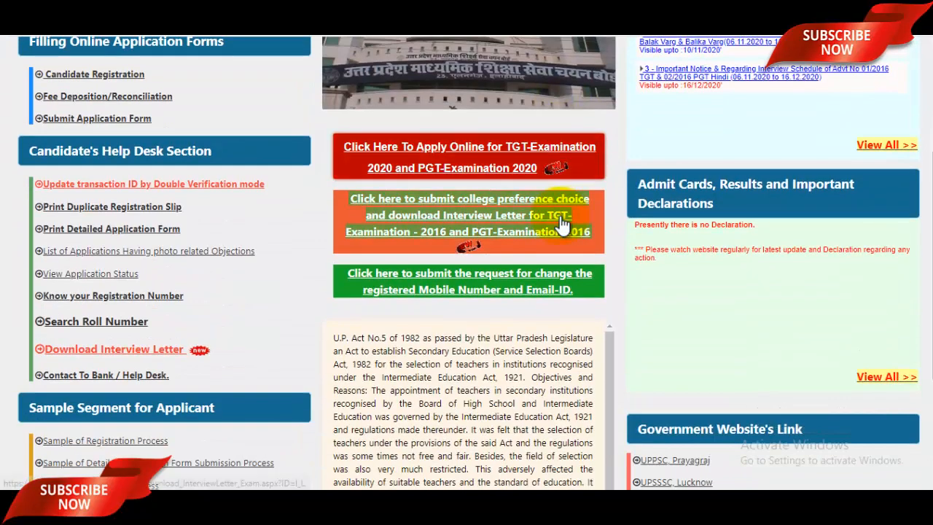
scroll(554, 227, up, 3)
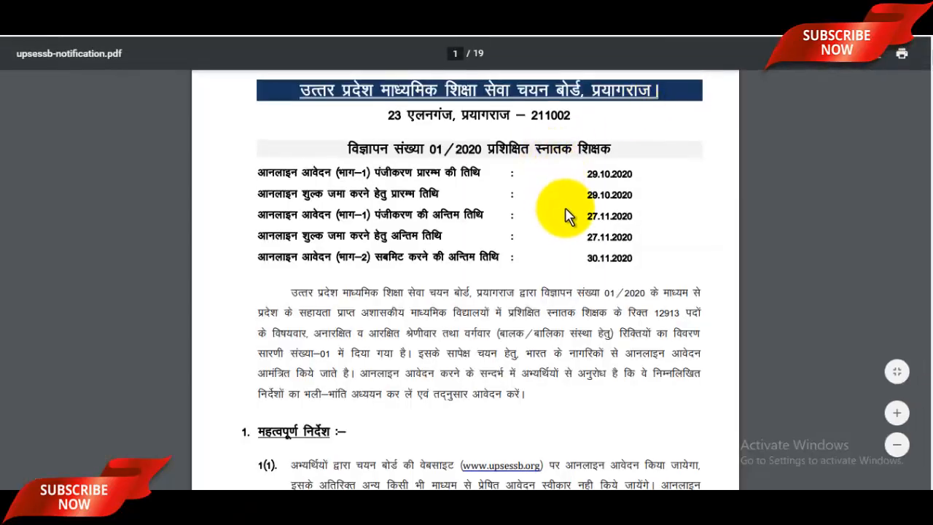
scroll(559, 217, up, 1)
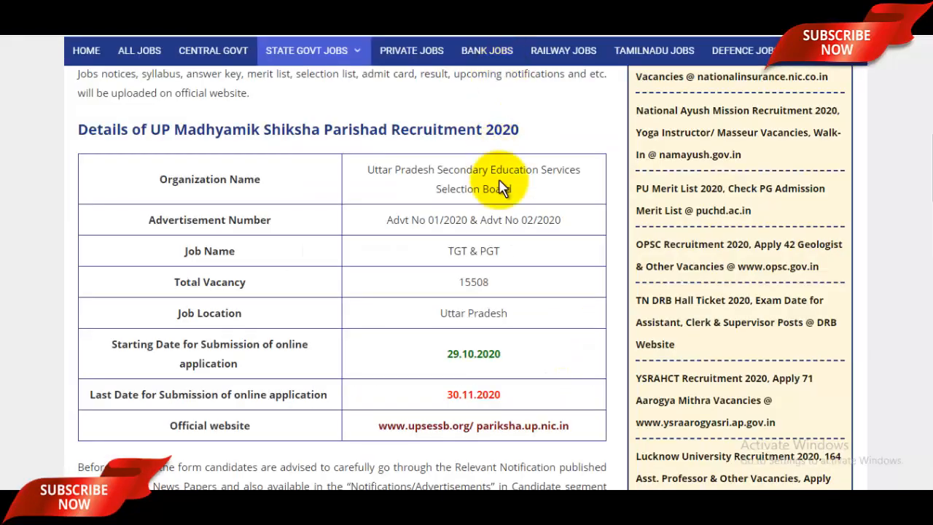
scroll(500, 187, down, 7)
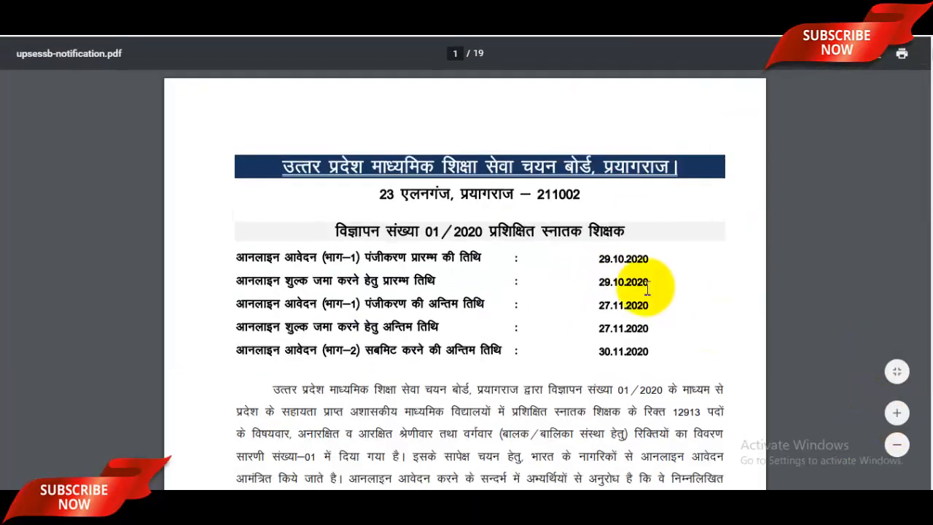
scroll(628, 277, down, 4)
scroll(660, 342, up, 3)
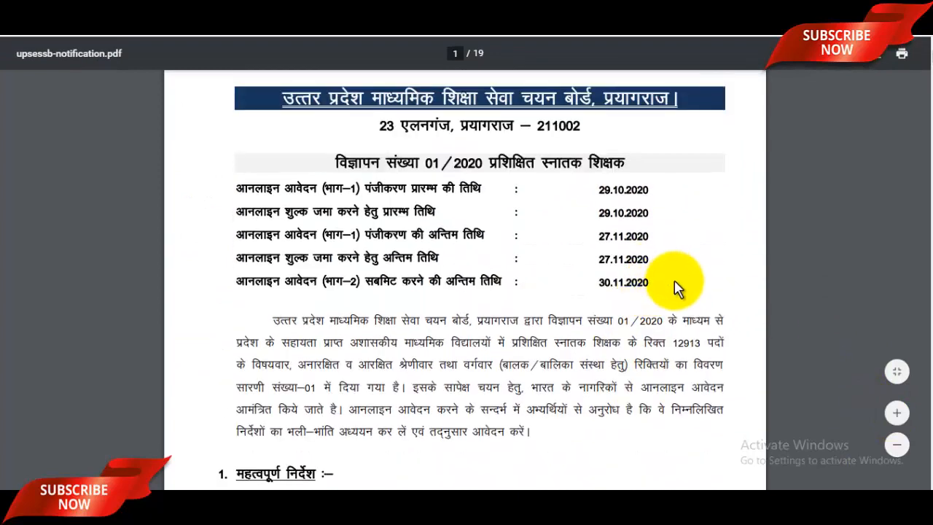
drag(656, 342, 706, 343)
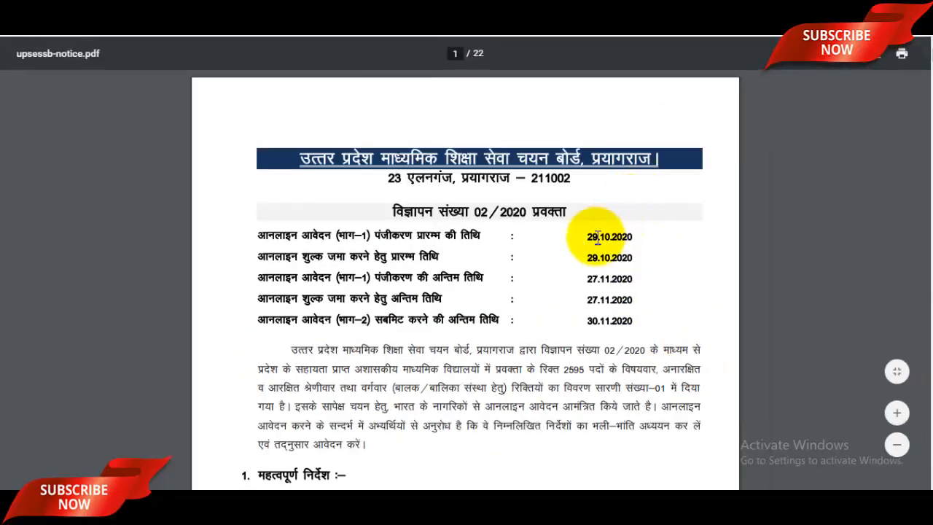
scroll(597, 237, down, 2)
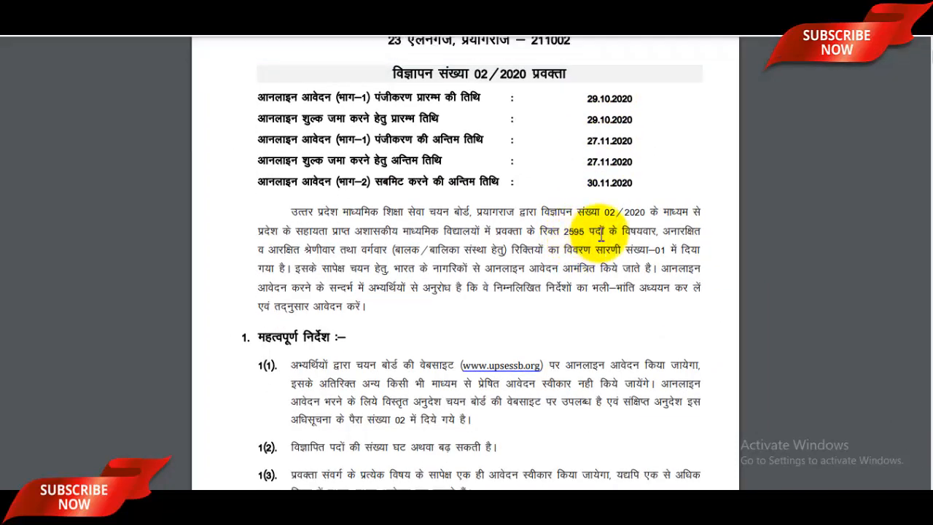
scroll(601, 235, up, 2)
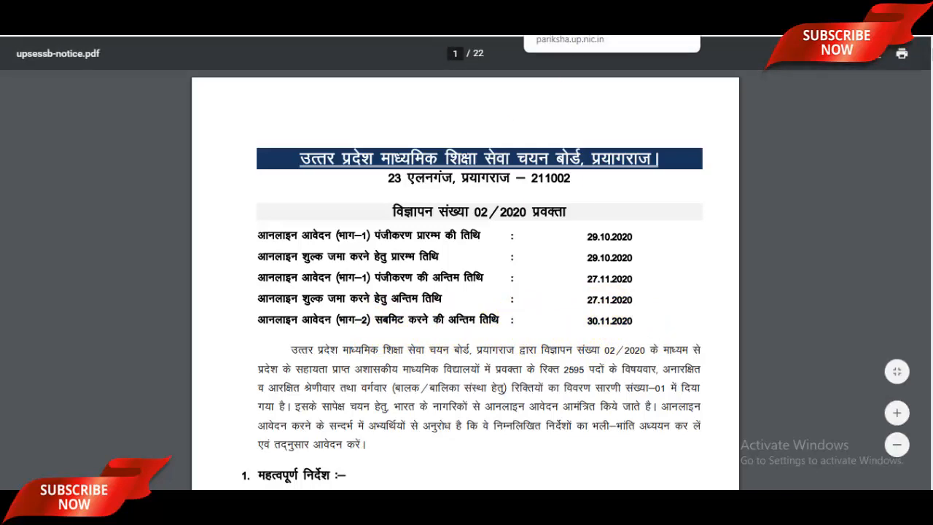
click(452, 14)
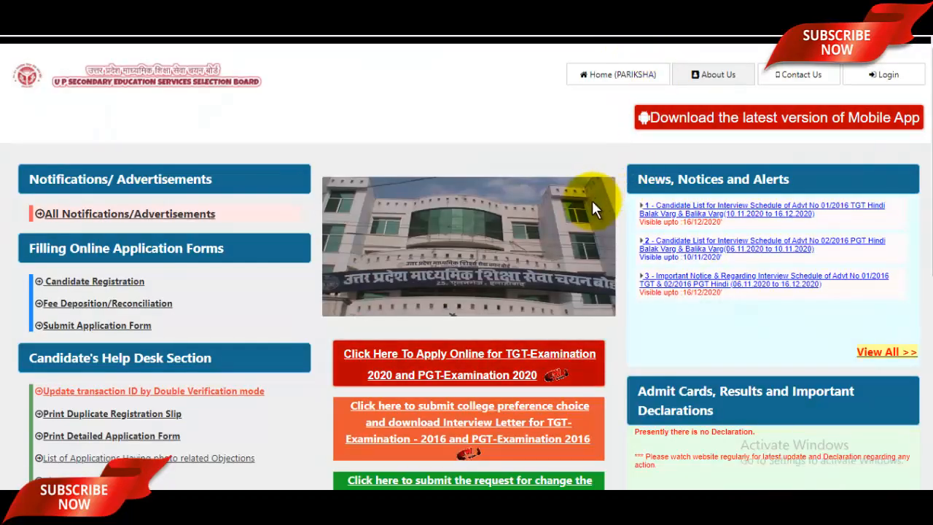
- Open the online application page for the TGT-2020 and PGT-2020 examinations
scroll(519, 195, down, 1)
scroll(519, 195, down, 1)
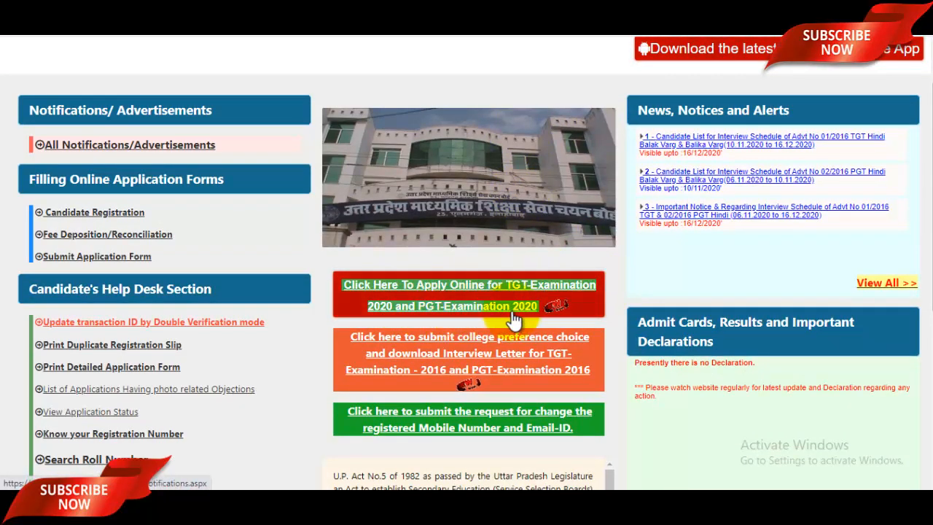
click(611, 14)
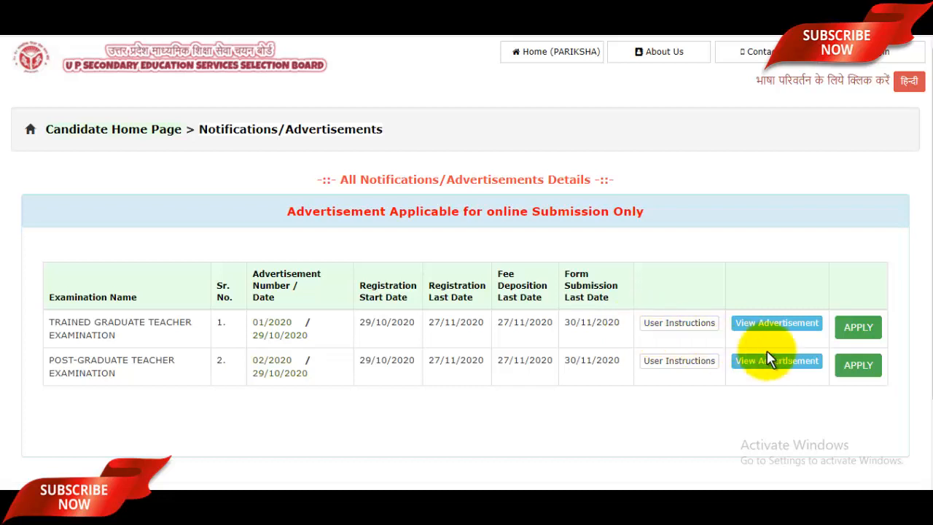
- Apply for the Trained Graduate Teacher examination and review its TGT 01/2020 post and vacancy table
click(868, 327)
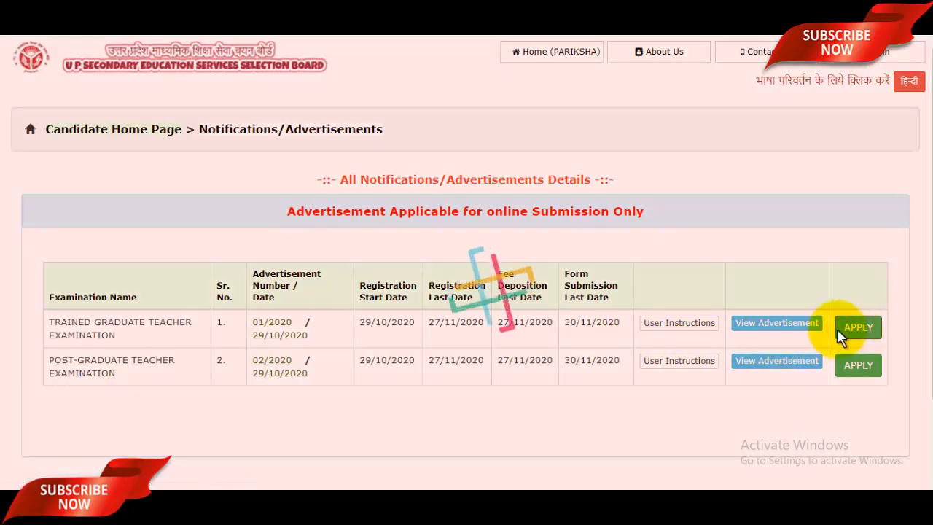
scroll(685, 317, down, 3)
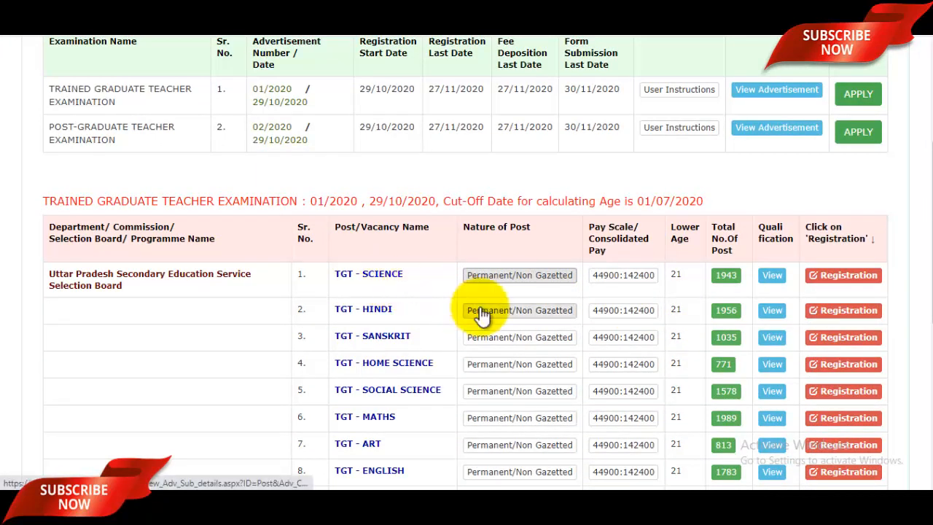
scroll(481, 314, down, 2)
scroll(479, 315, down, 2)
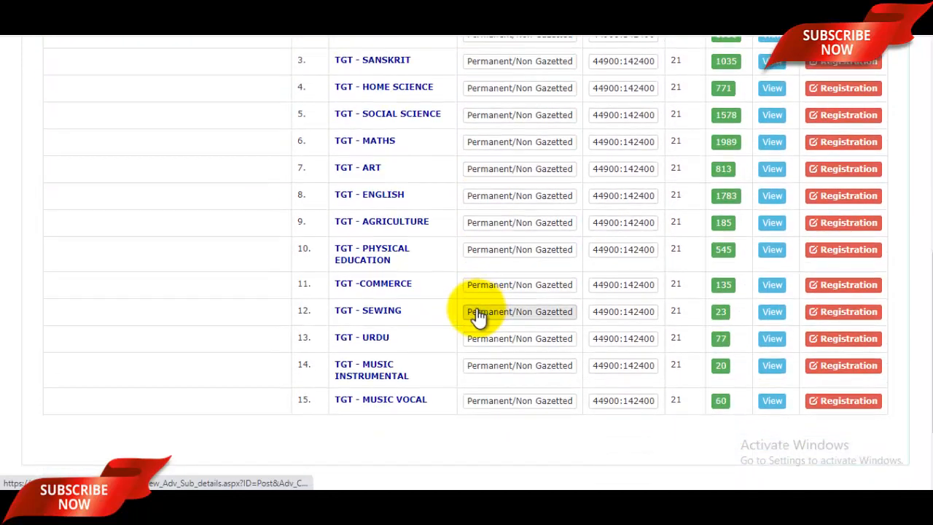
scroll(438, 316, up, 3)
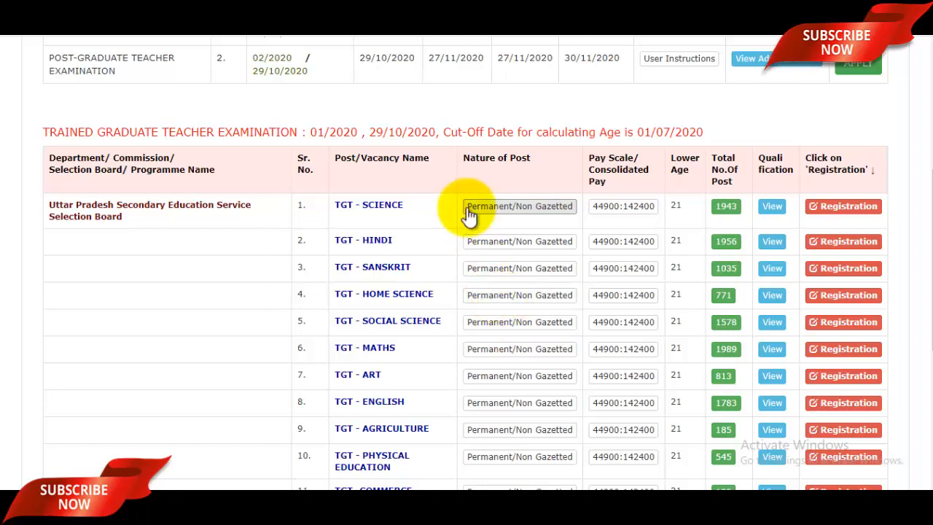
click(436, 10)
scroll(499, 176, down, 4)
scroll(499, 179, up, 1)
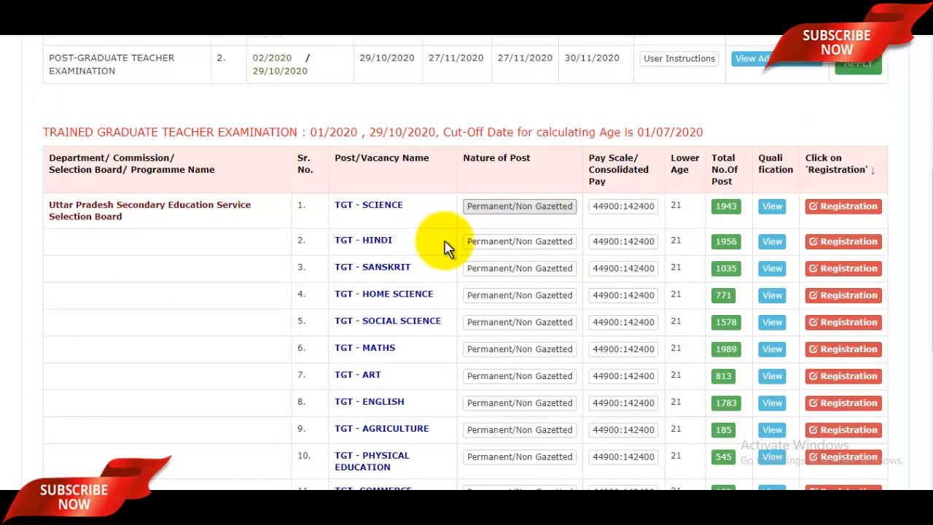
- Start registration for the TGT - HINDI post and scroll through the declaration
click(848, 248)
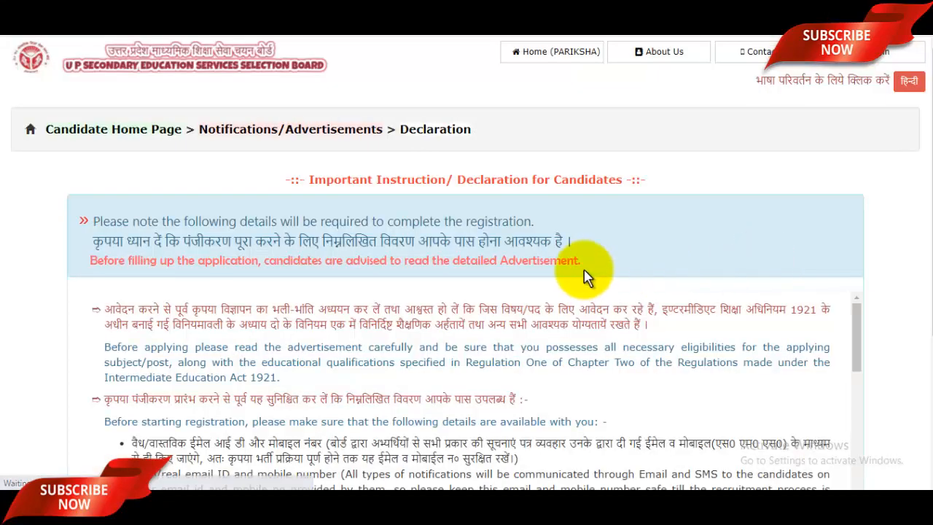
scroll(587, 275, down, 3)
scroll(587, 276, down, 10)
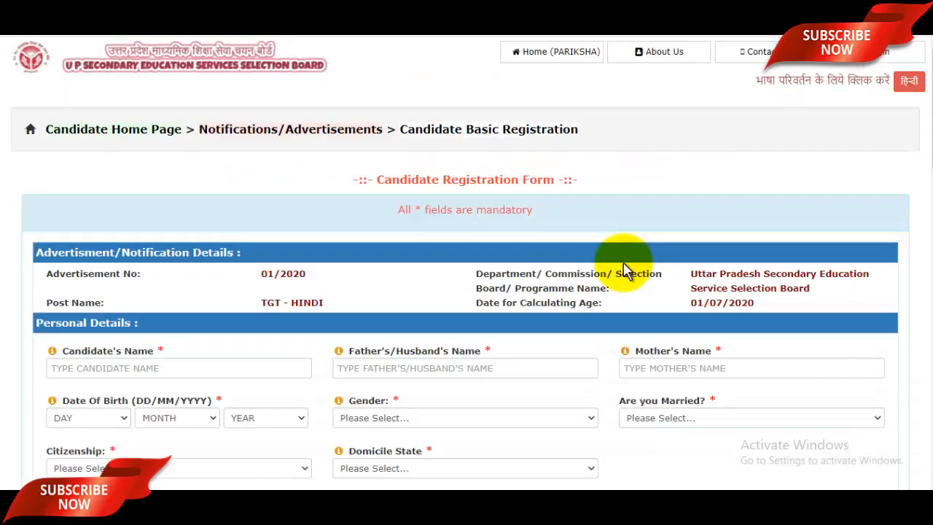
- Enter the candidate's name, the father's/husband's name and the mother's name
scroll(625, 268, down, 2)
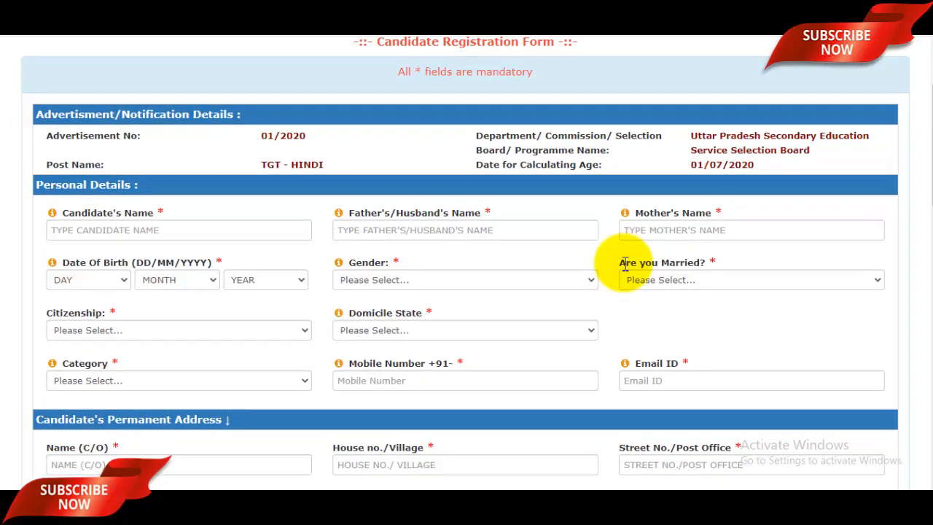
click(125, 232)
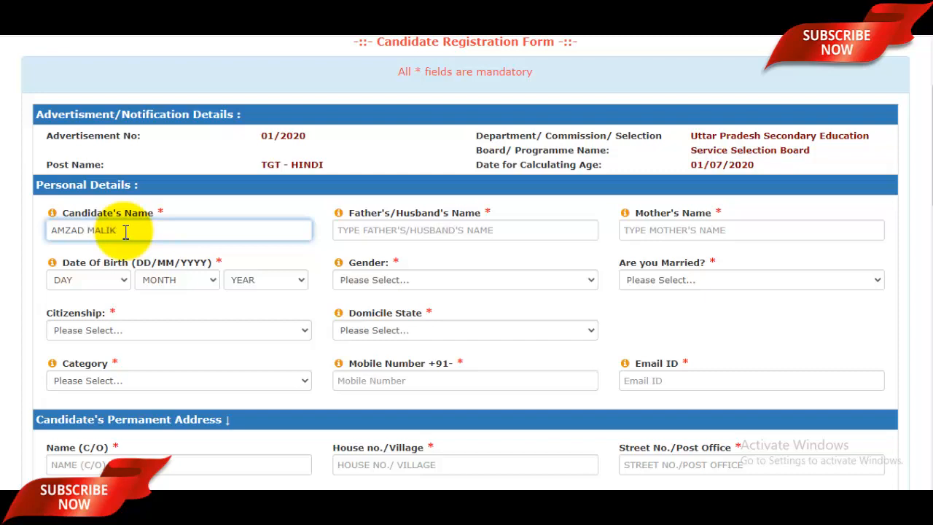
click(398, 231)
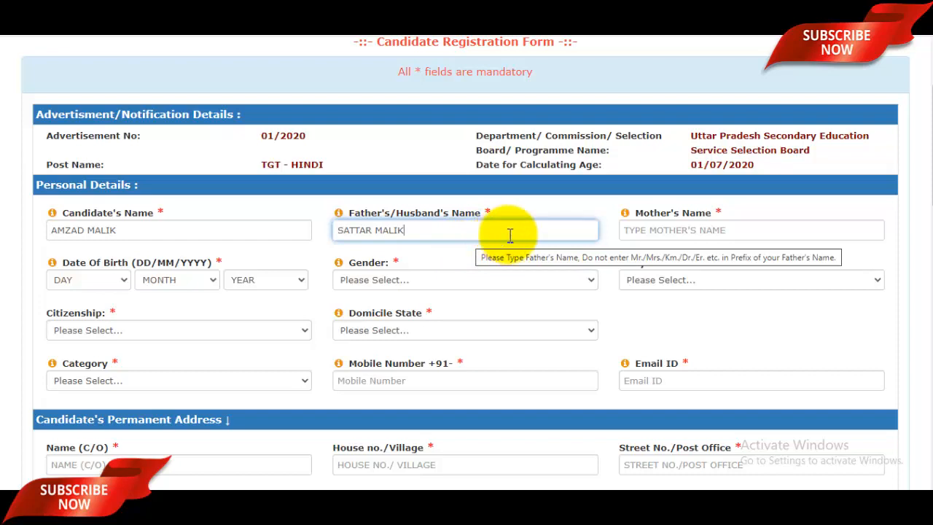
click(714, 225)
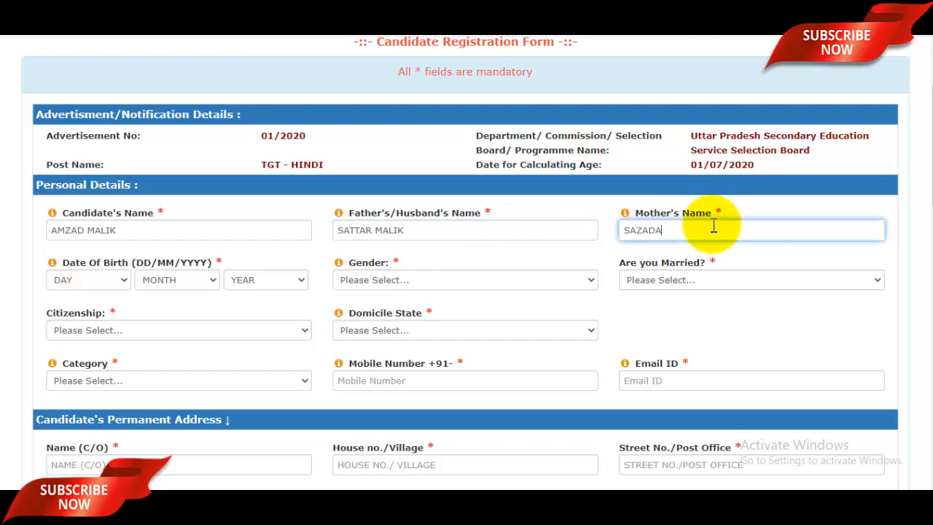
scroll(686, 219, down, 1)
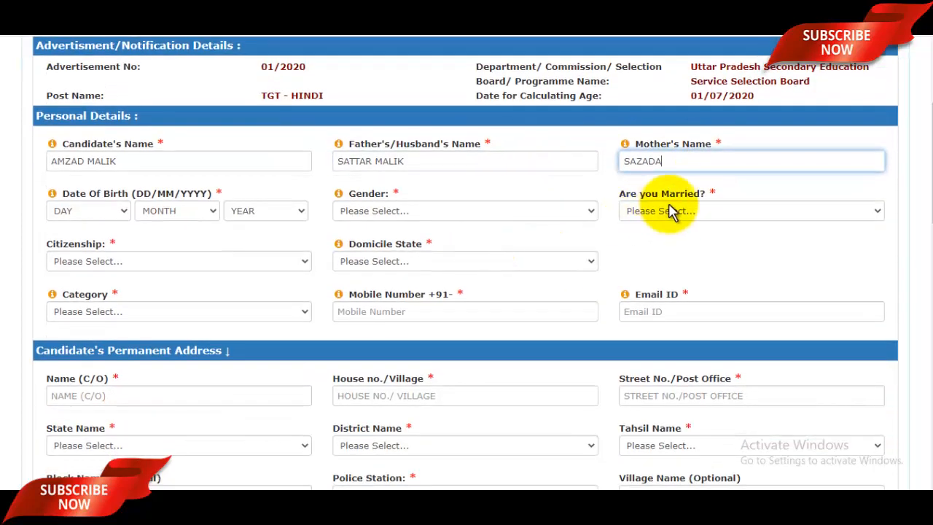
- Set the date of birth to 02 May 1992
click(126, 213)
click(86, 253)
click(162, 216)
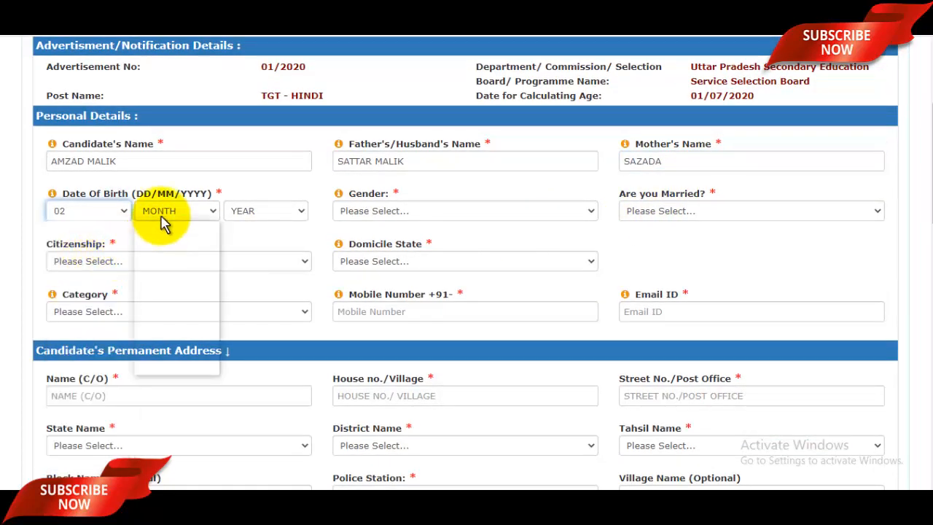
click(151, 286)
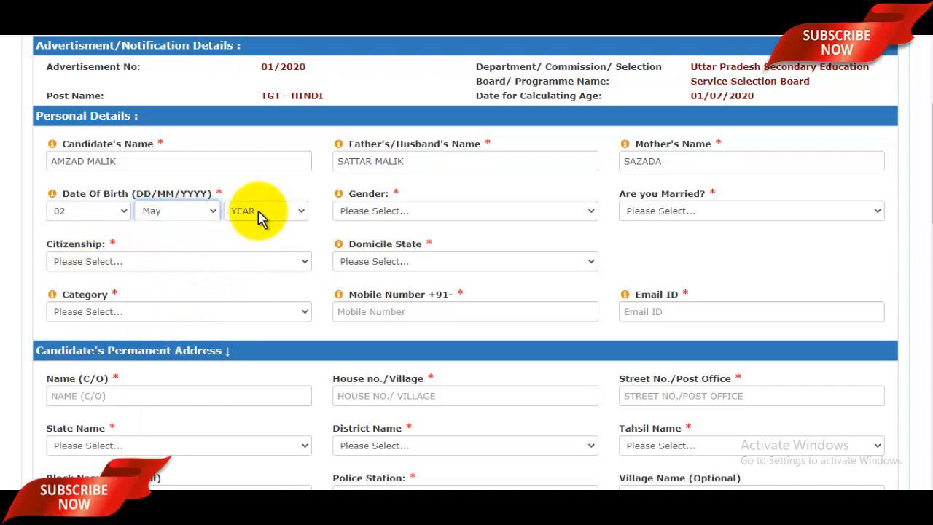
click(260, 215)
scroll(259, 397, down, 9)
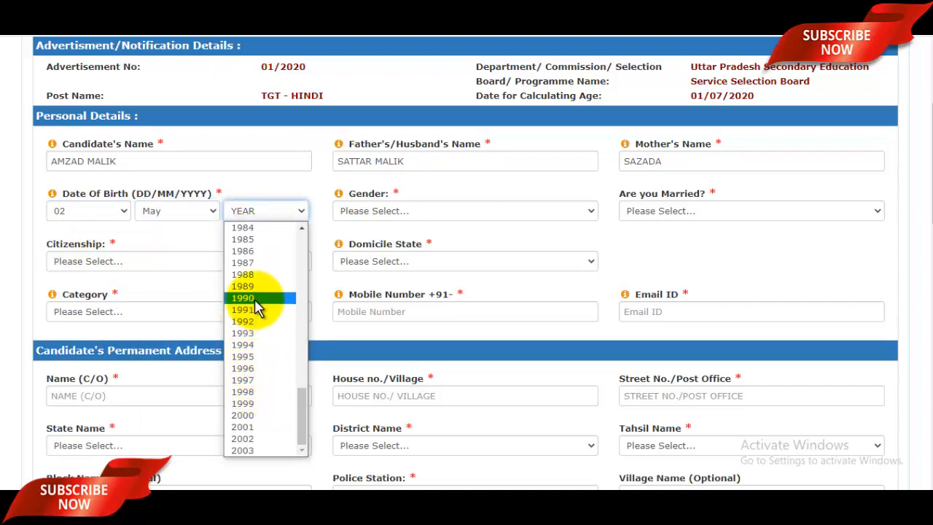
click(257, 321)
- Choose gender Male, married No, Indian citizenship and domicile UTTAR PRADESH
click(409, 215)
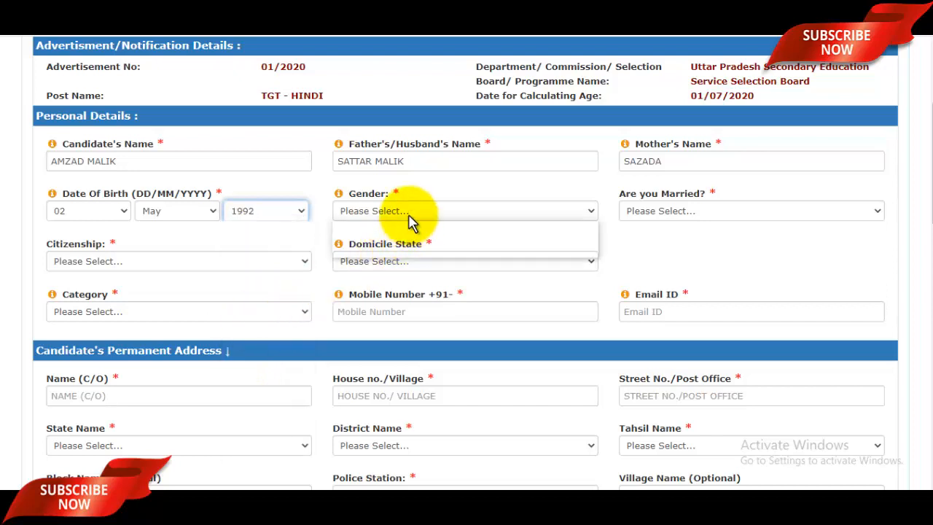
click(405, 227)
click(673, 213)
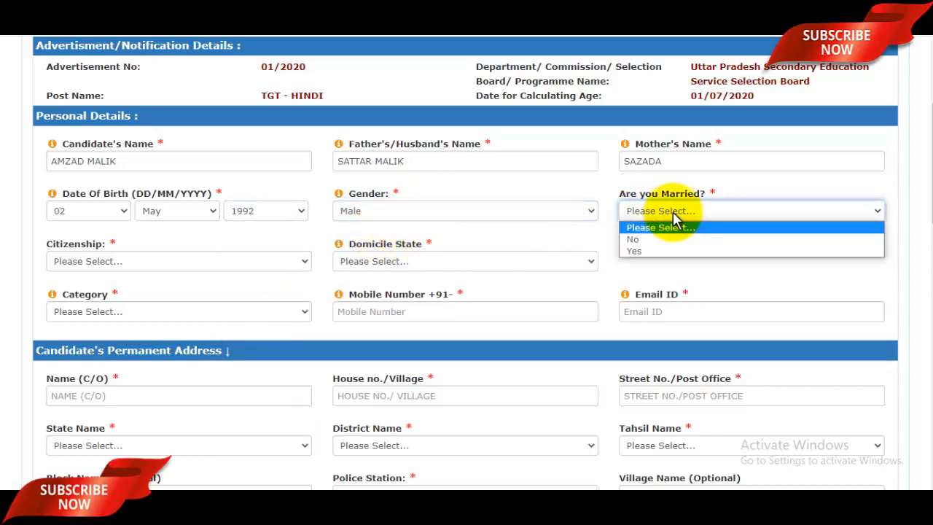
click(645, 241)
click(149, 264)
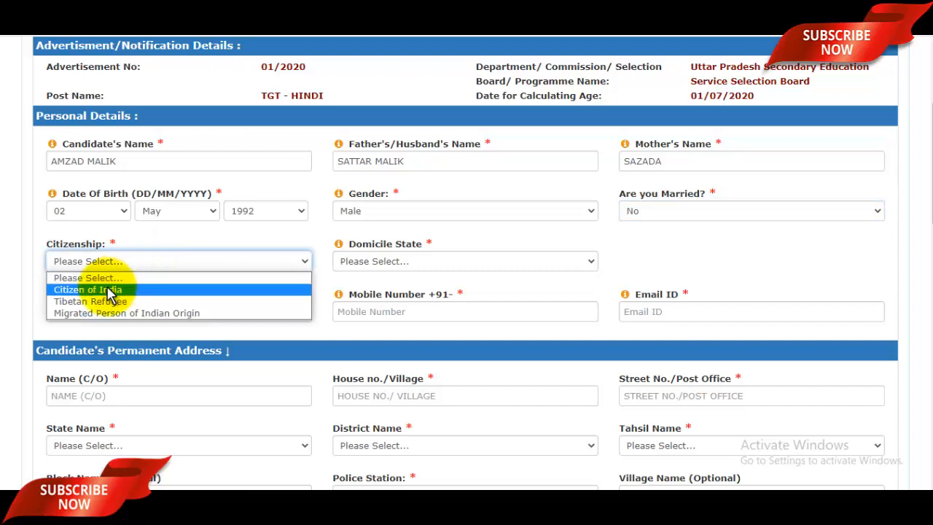
click(396, 261)
scroll(430, 160, down, 5)
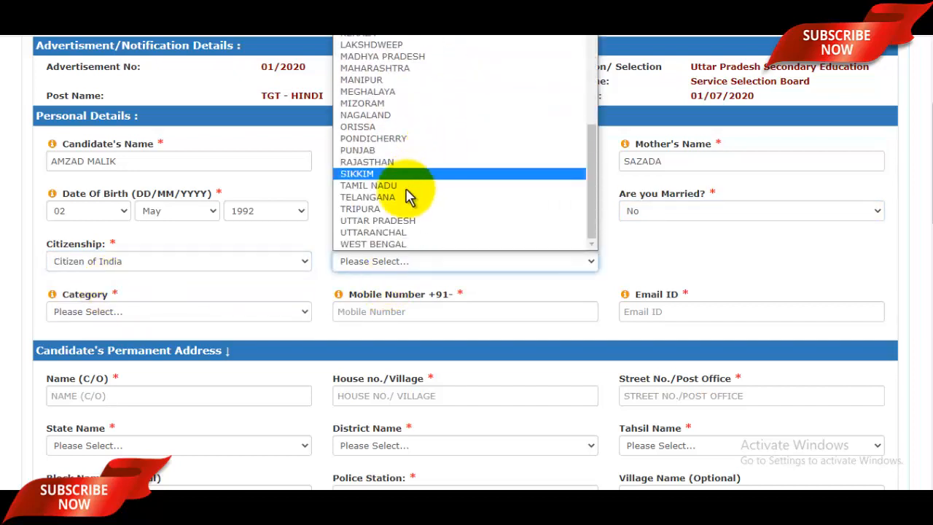
click(390, 221)
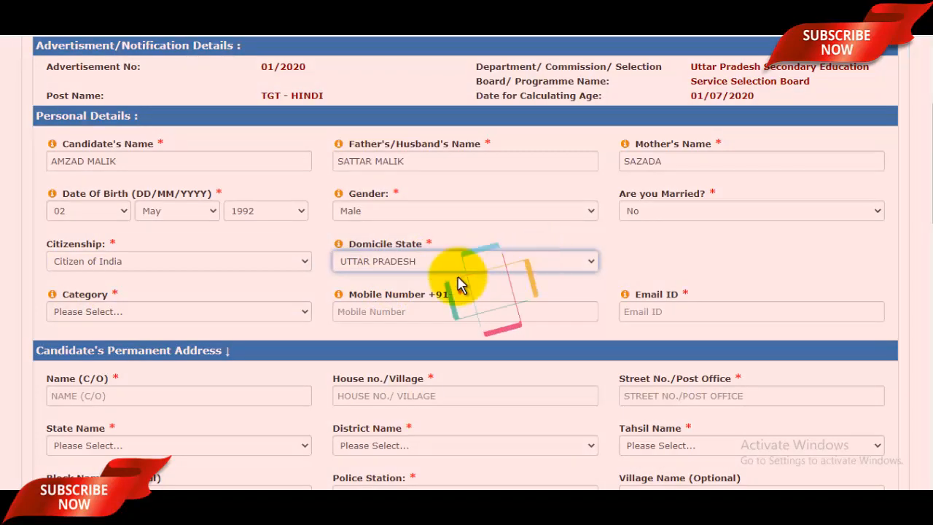
- Answer No to freedom fighter dependent, ex-army serviceman, handicap and national sports questions
scroll(488, 262, down, 1)
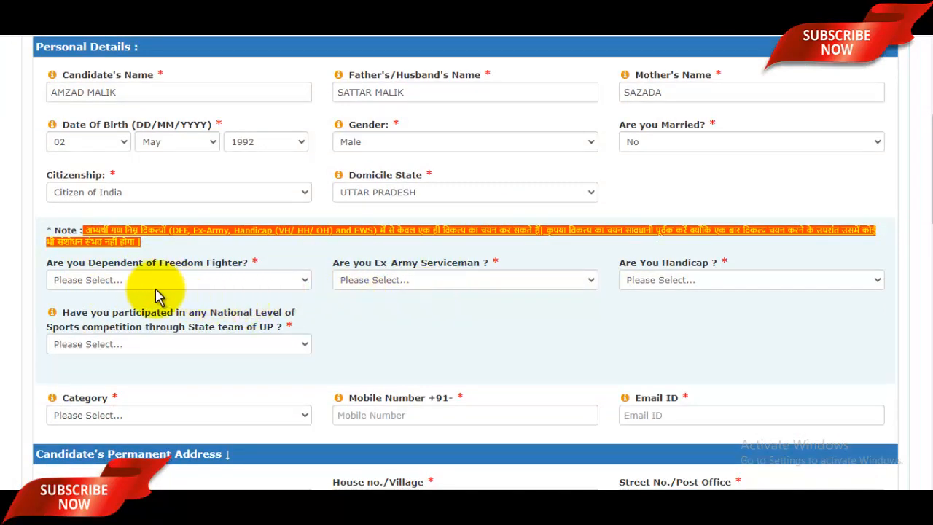
click(183, 284)
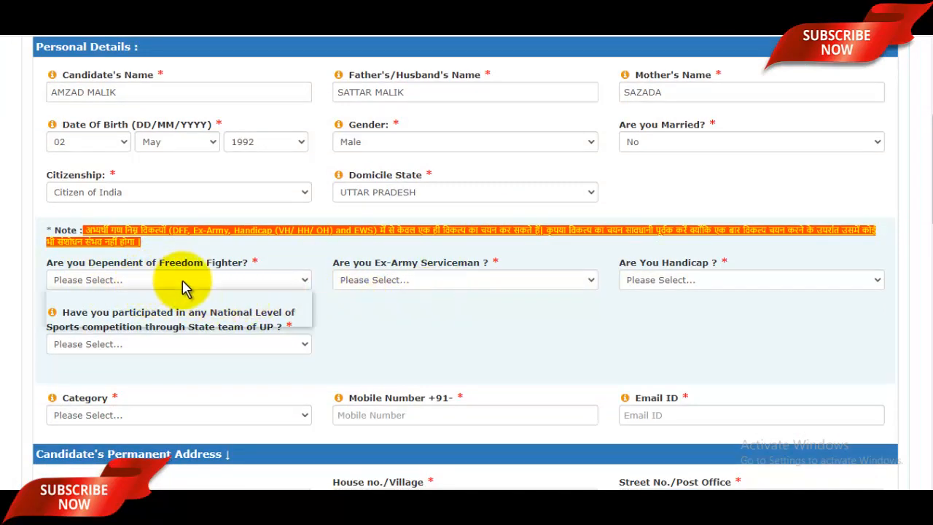
click(64, 309)
click(396, 285)
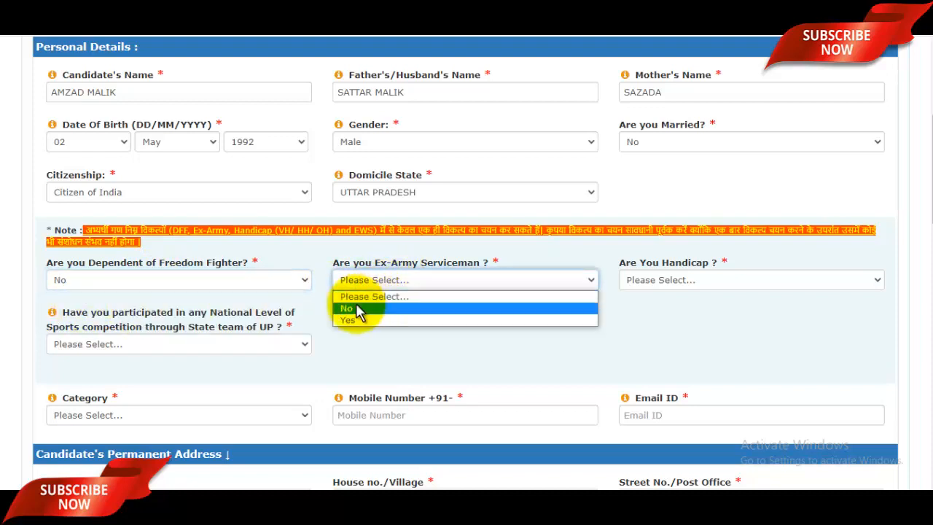
click(358, 309)
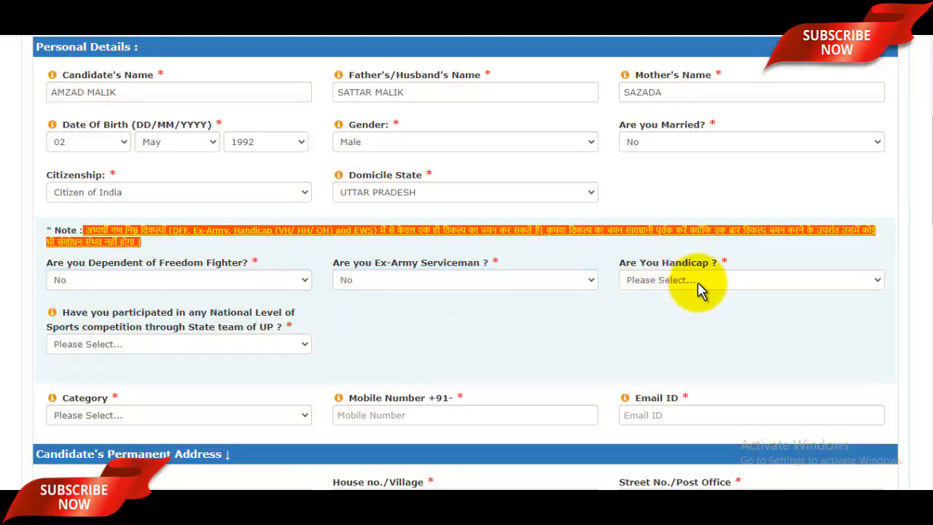
click(697, 285)
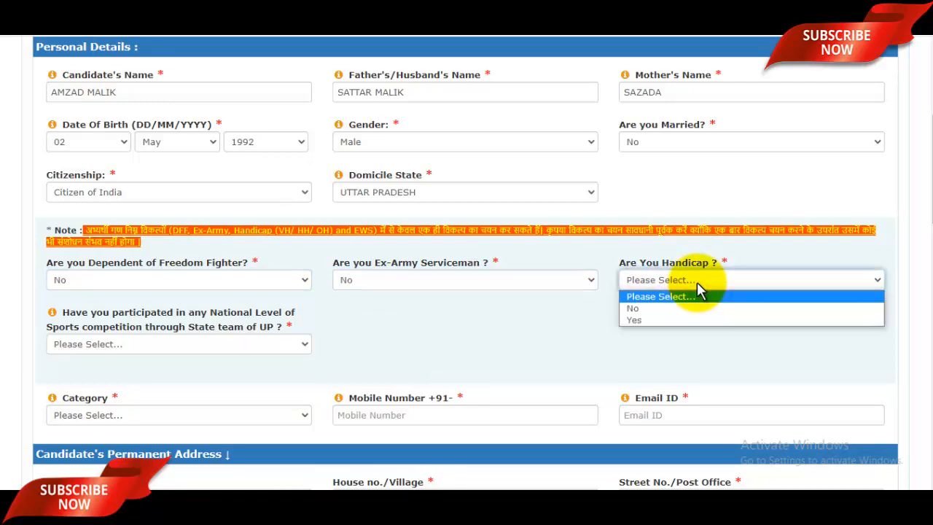
click(641, 309)
scroll(270, 317, down, 1)
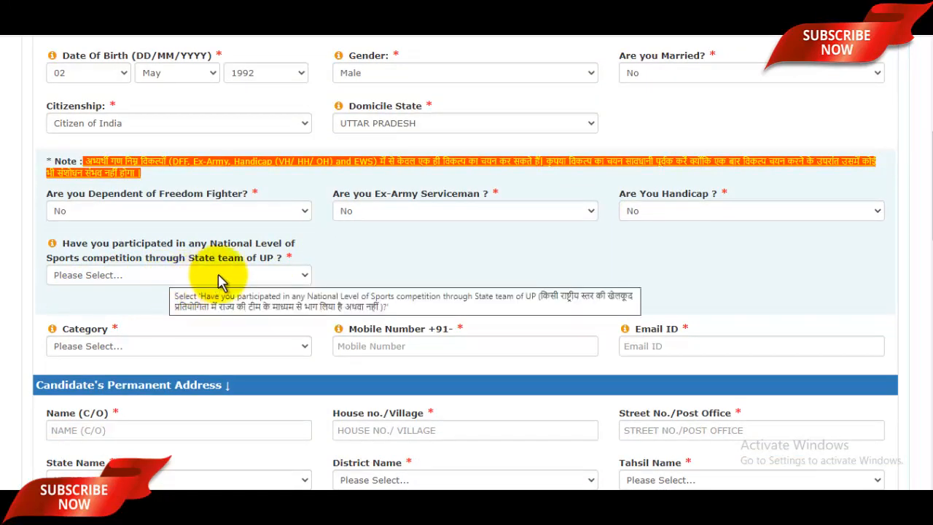
click(169, 283)
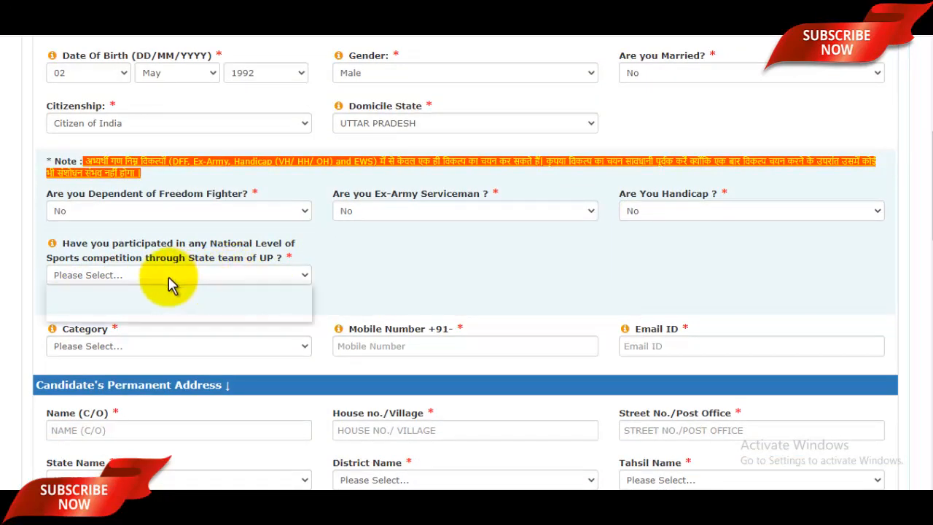
click(90, 304)
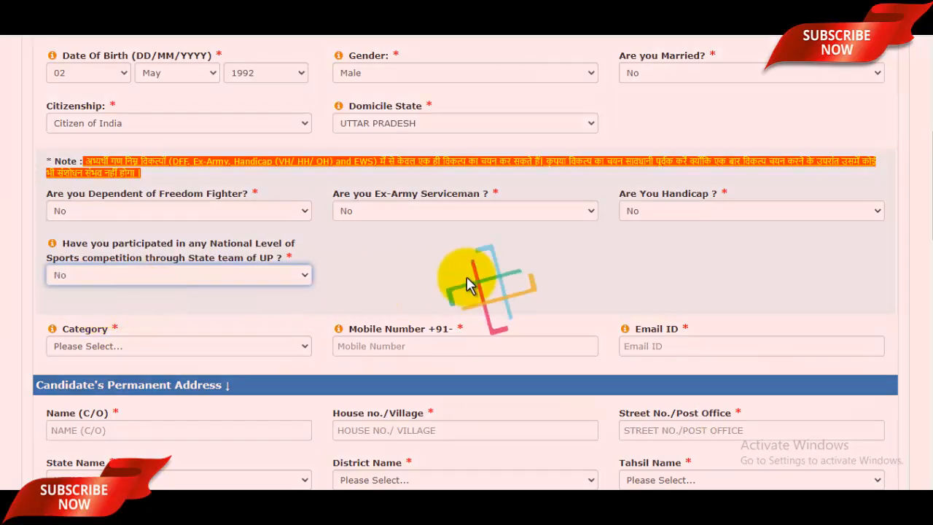
scroll(466, 280, down, 1)
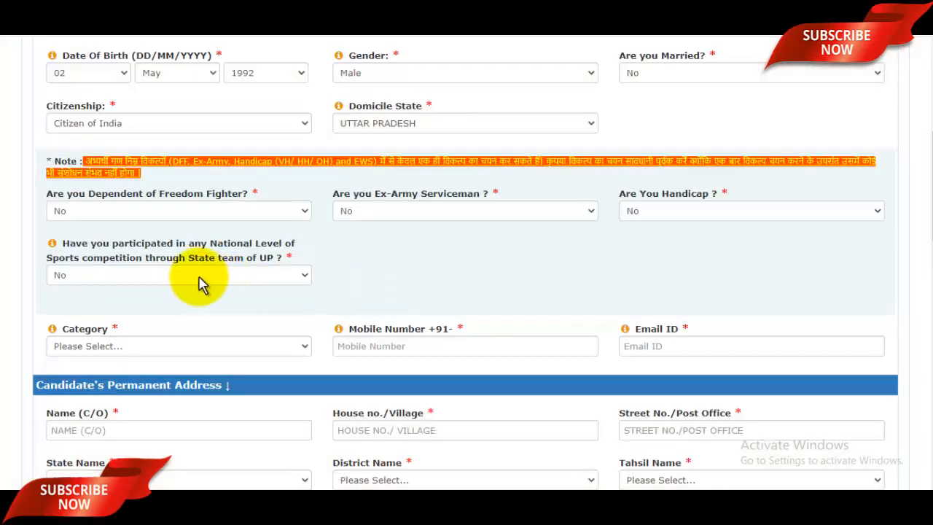
scroll(190, 273, down, 2)
- Set the category to GENERAL and answer No to EWS, dismissing the eligibility notice
click(138, 209)
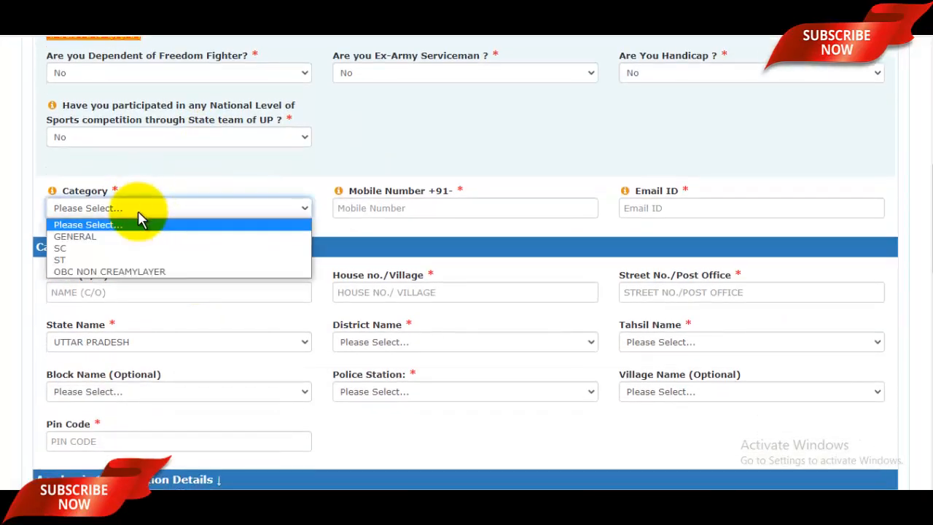
click(94, 238)
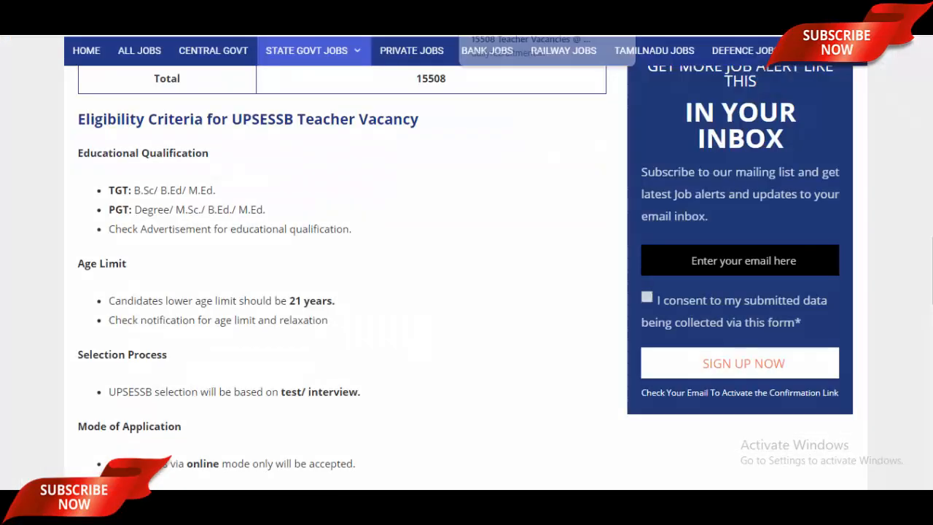
scroll(496, 237, down, 5)
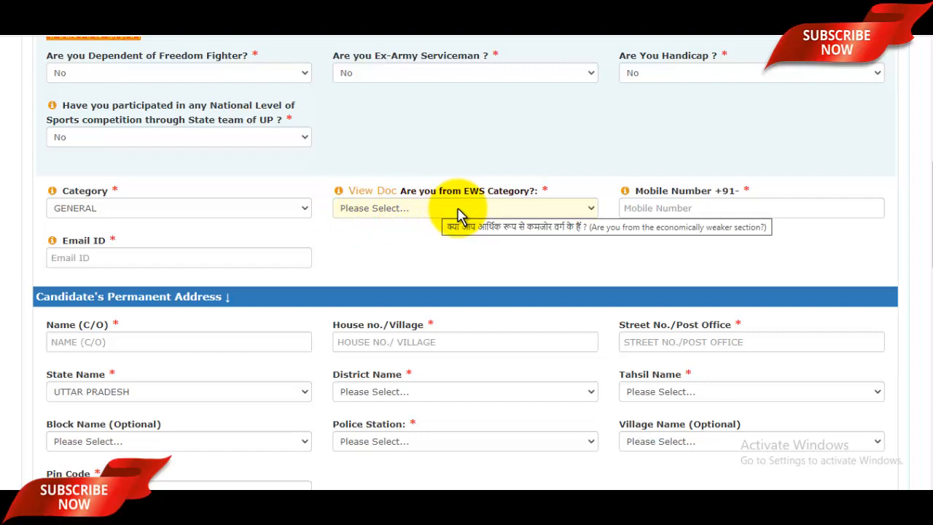
click(459, 209)
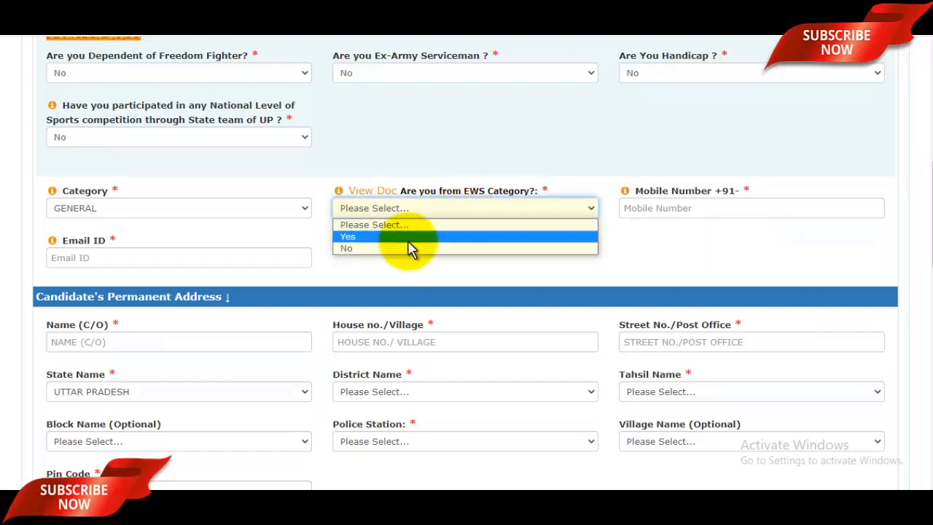
click(386, 248)
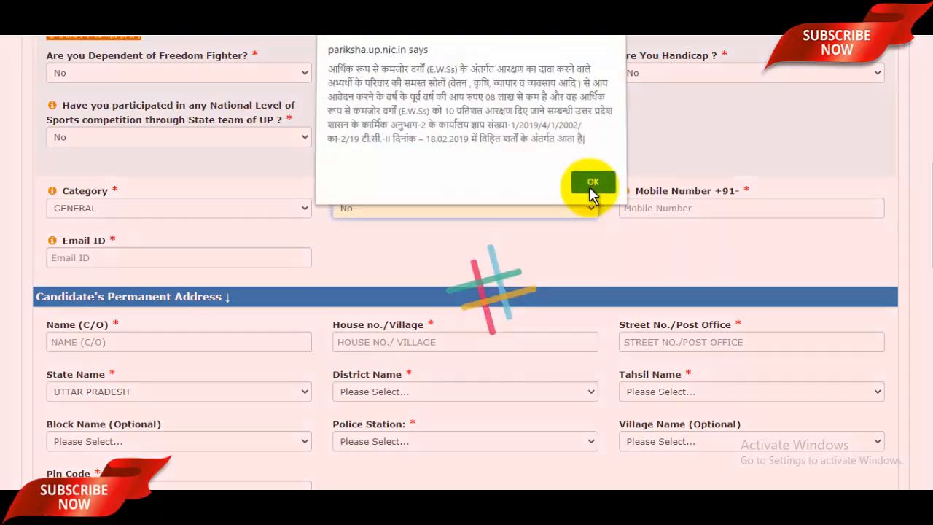
click(590, 186)
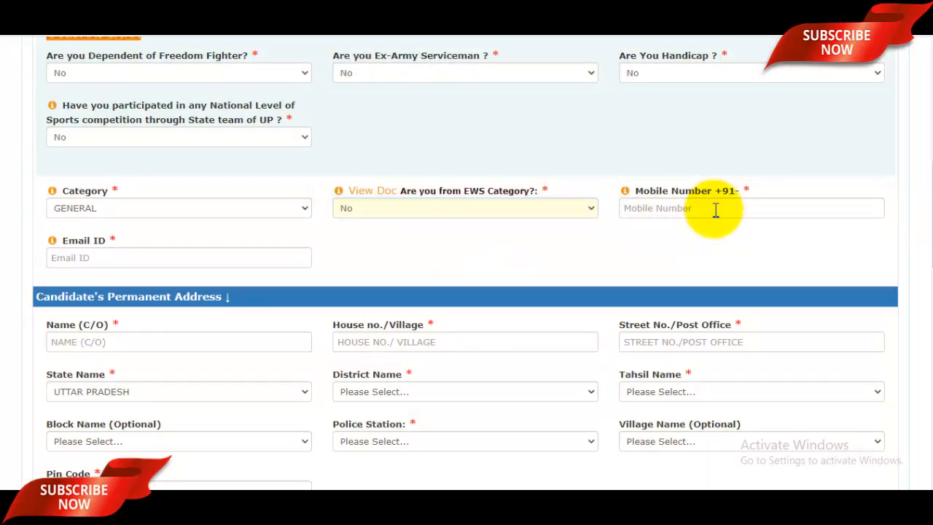
- Enter the candidate's mobile number and e-mail address
click(716, 210)
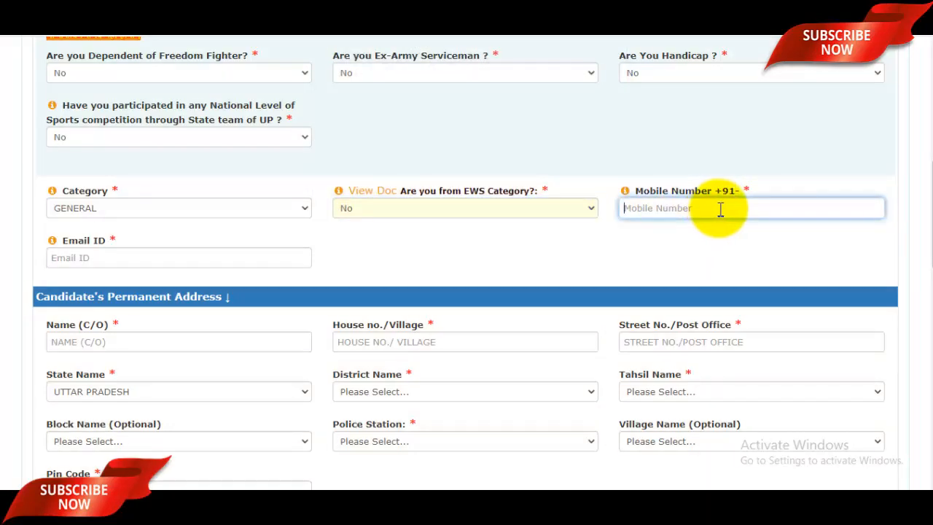
click(205, 256)
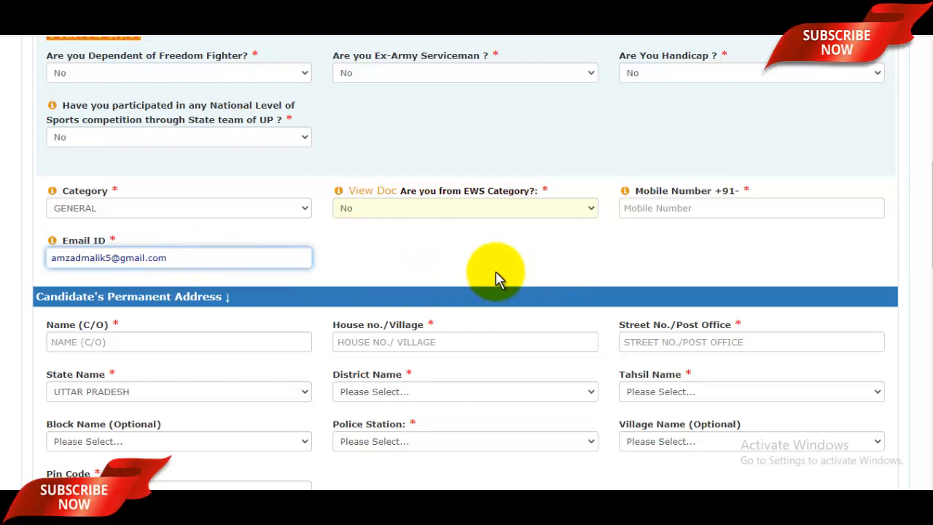
scroll(496, 278, down, 2)
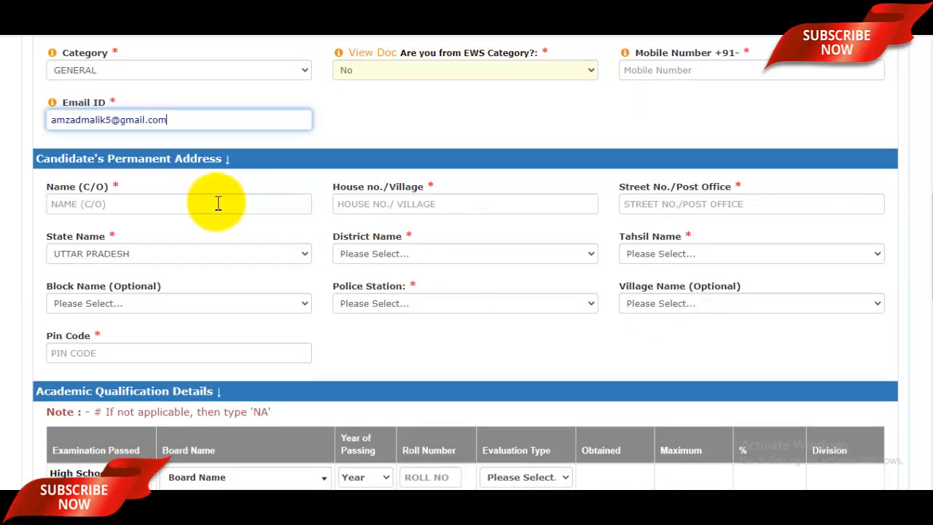
- Fill in the permanent address care-of name, house/village and street/post office fields
click(169, 203)
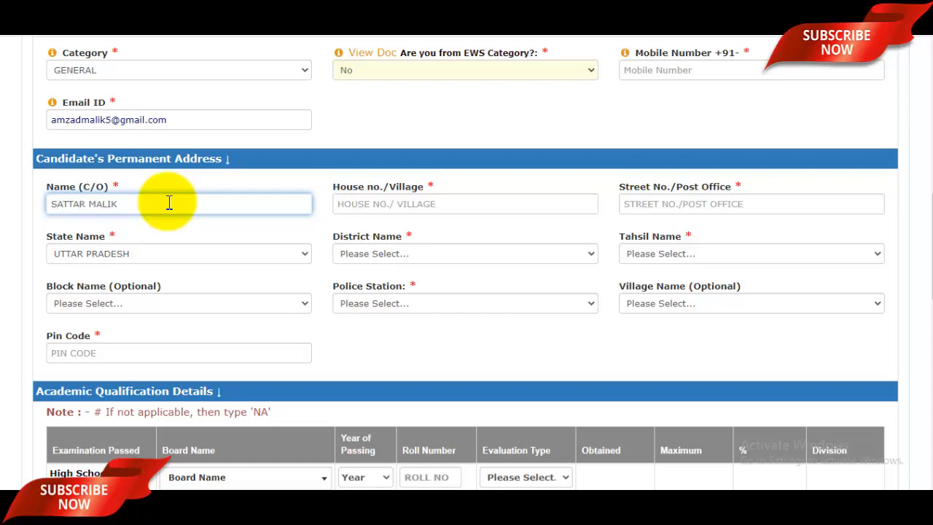
click(387, 205)
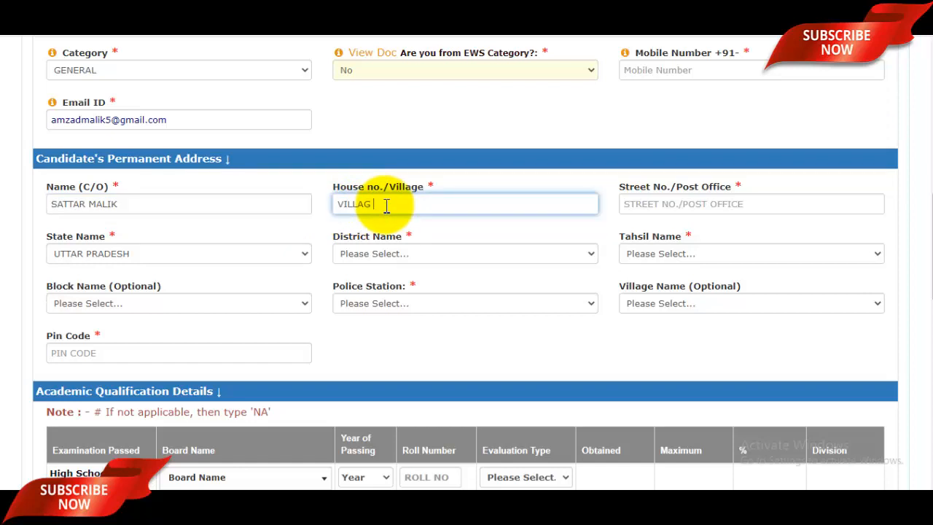
click(680, 206)
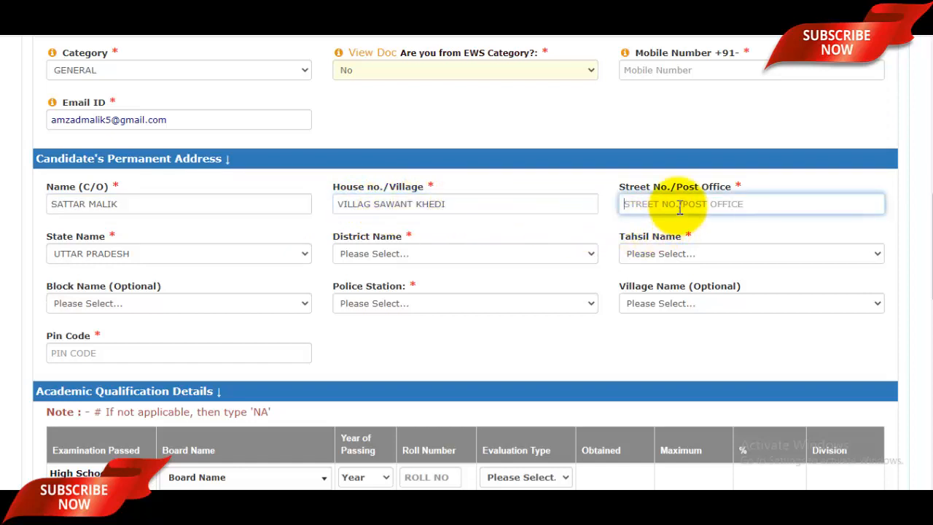
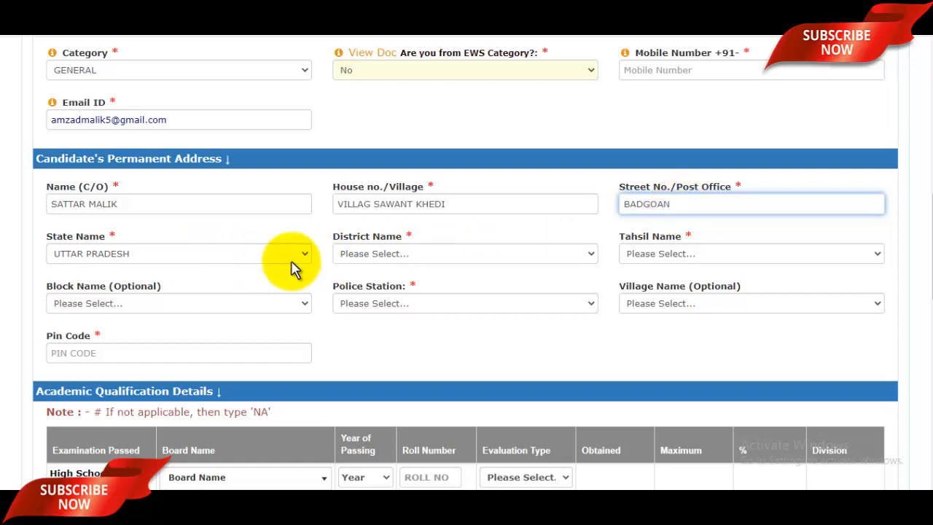
- Choose the candidate's district from the District Name list
click(408, 261)
scroll(408, 202, down, 15)
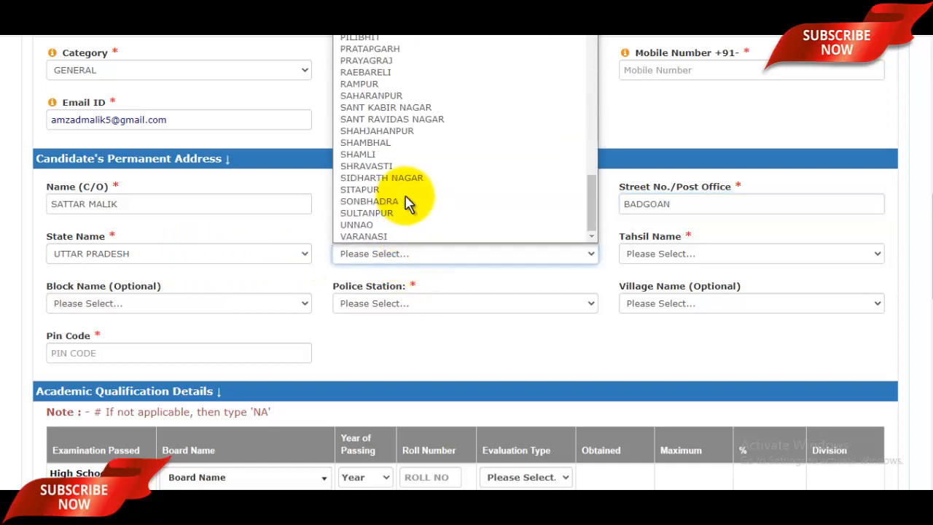
key(s)
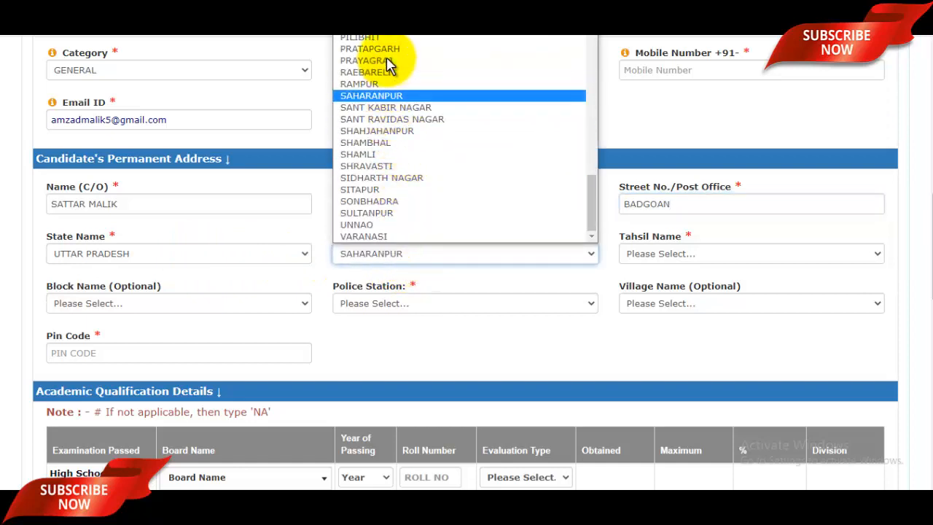
click(409, 97)
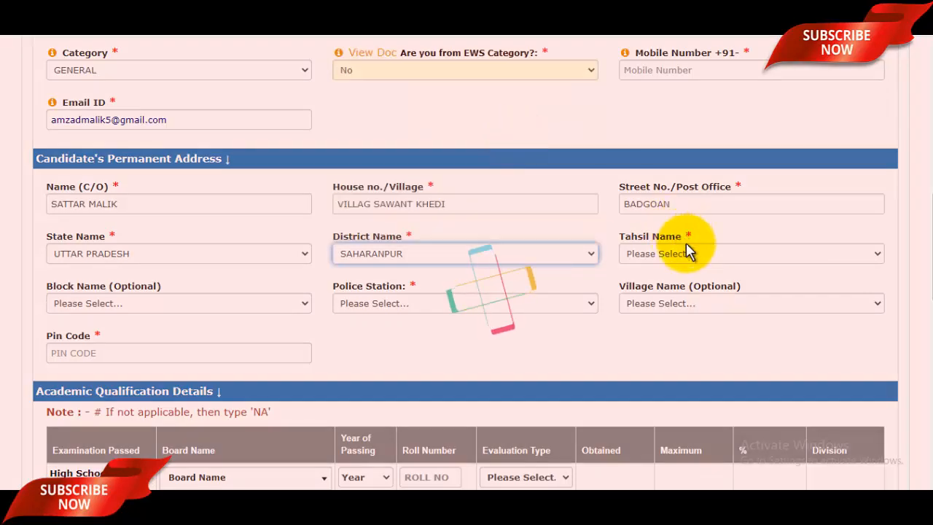
- Choose the candidate's tahsil, block and police station for the permanent address
click(687, 252)
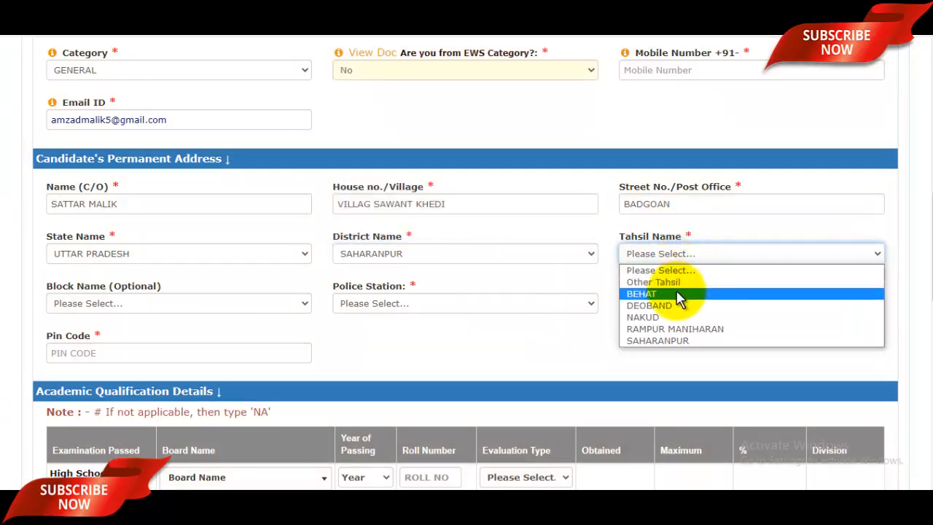
click(660, 329)
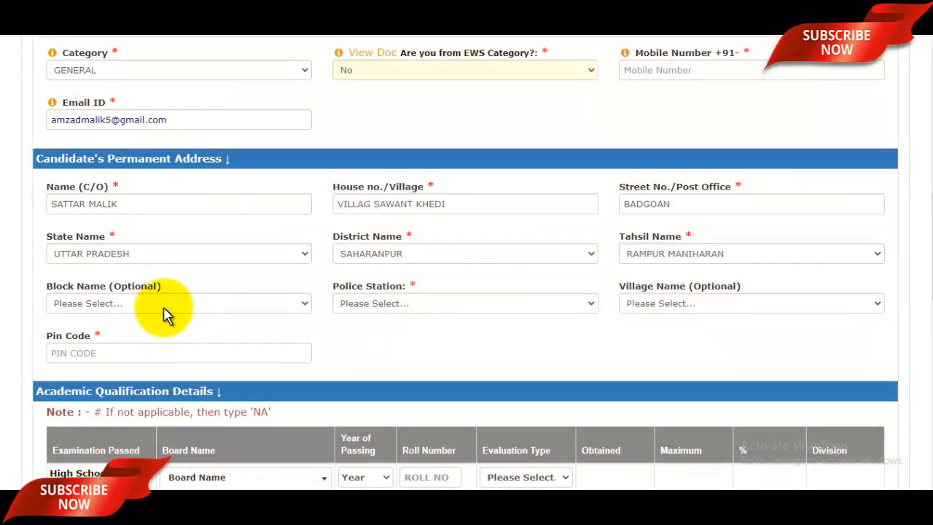
click(165, 306)
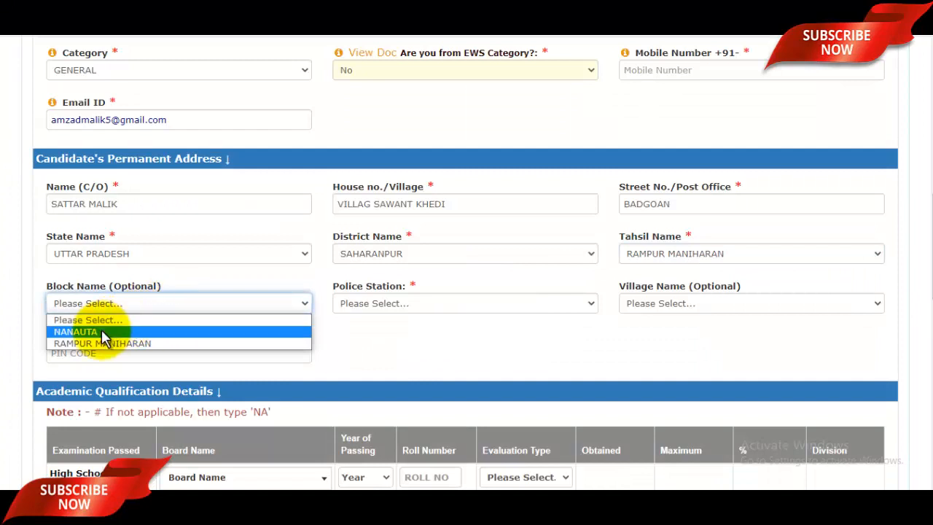
click(123, 344)
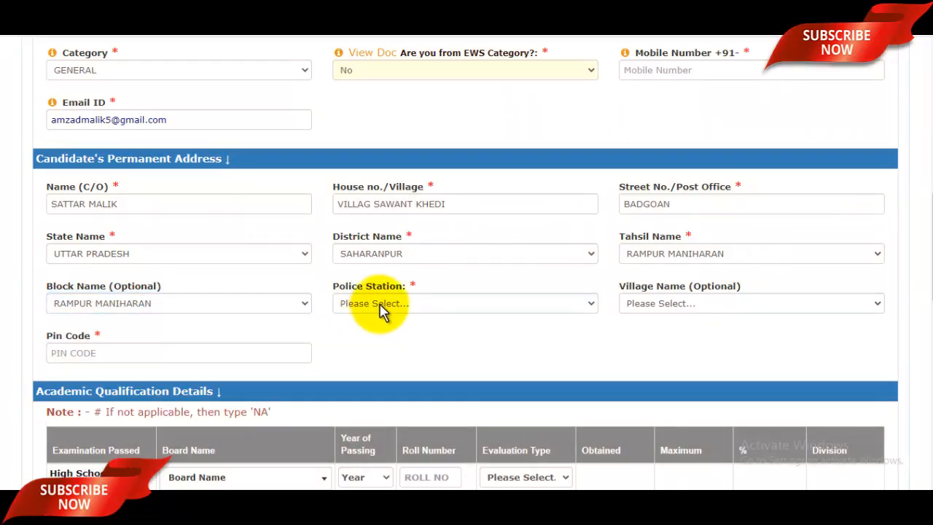
click(382, 306)
scroll(423, 233, down, 1)
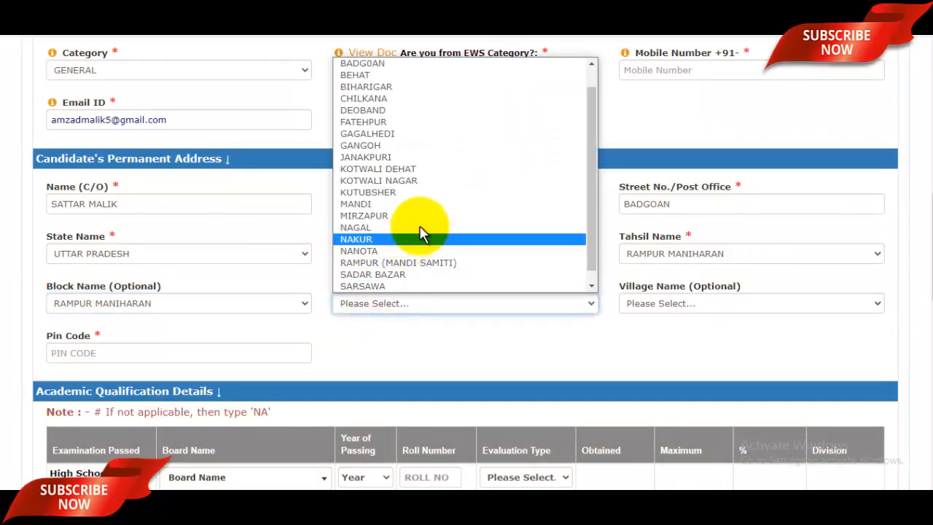
key(b)
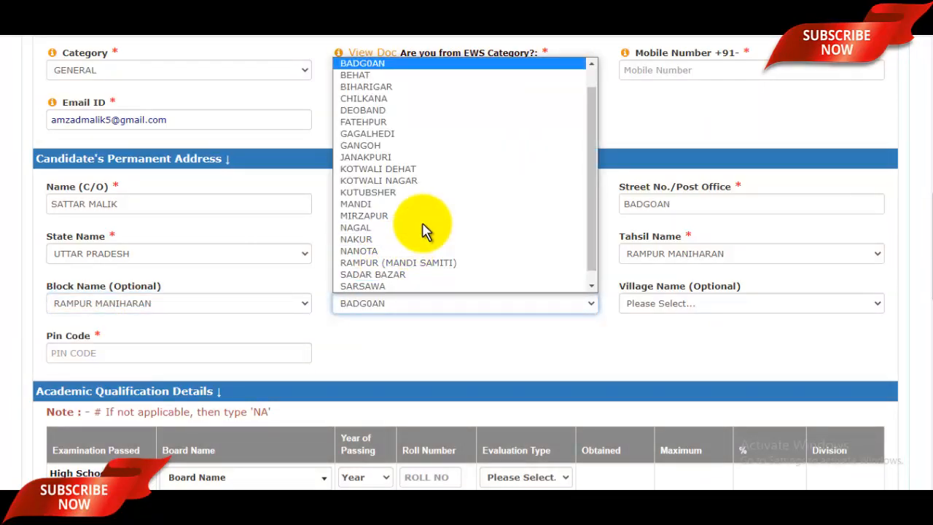
click(409, 65)
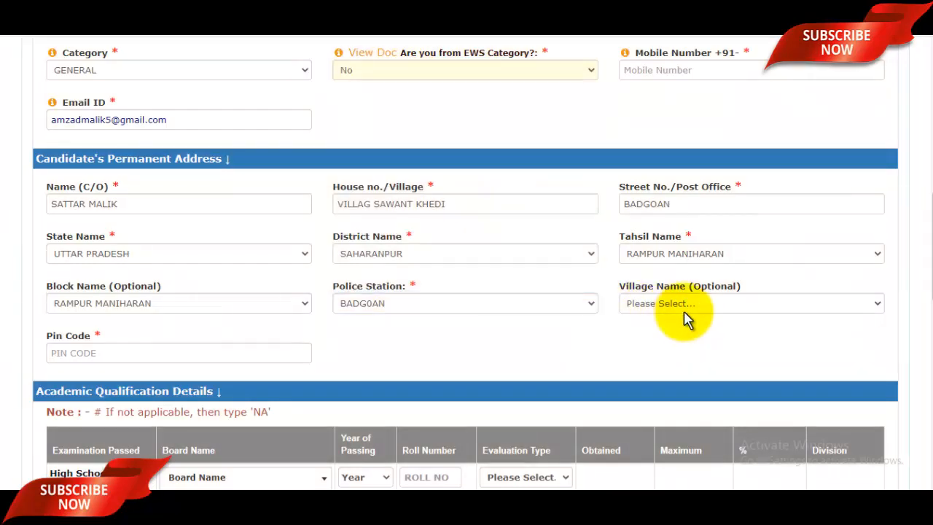
- Choose the candidate's village and begin entering the pin code
click(686, 315)
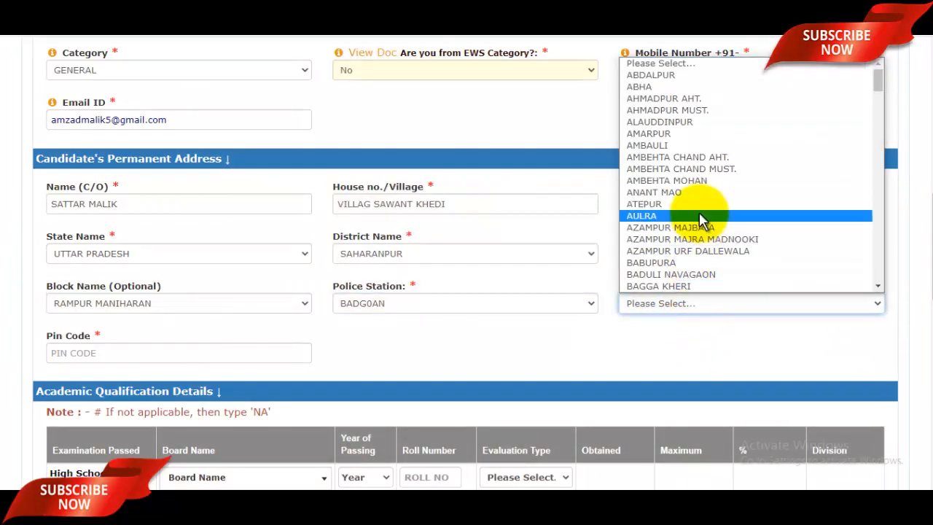
key(s)
key(s)
key(s)
key(s)
key(s)
key(s)
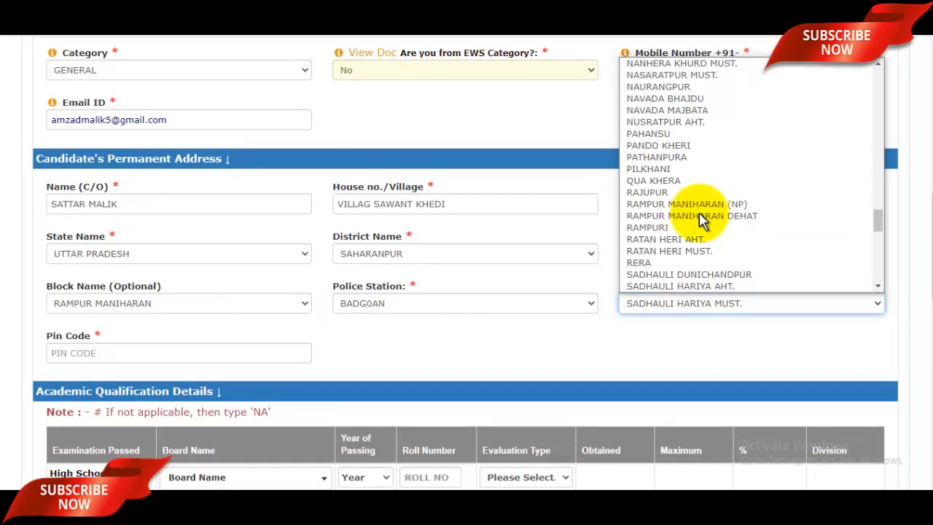
key(s)
key(s)
key(s)
key(s)
key(s)
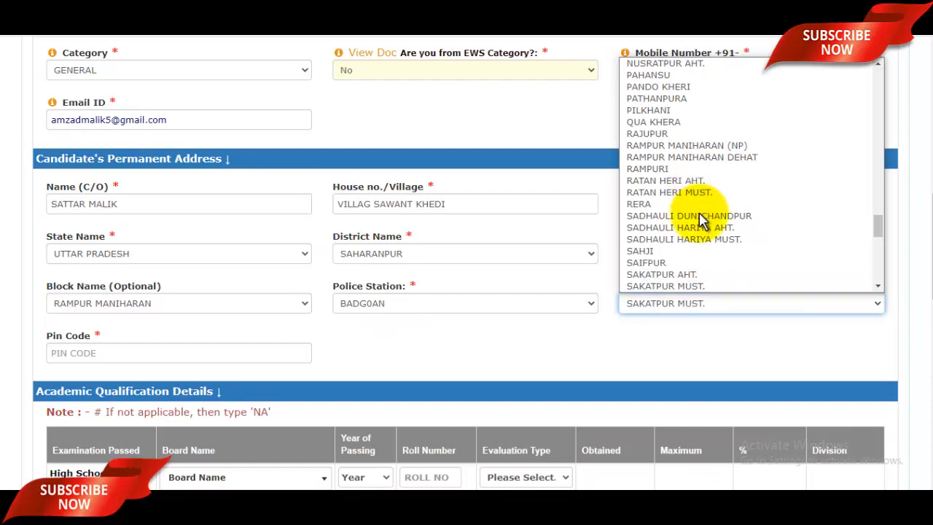
key(s)
key(s)
key(s)
key(s)
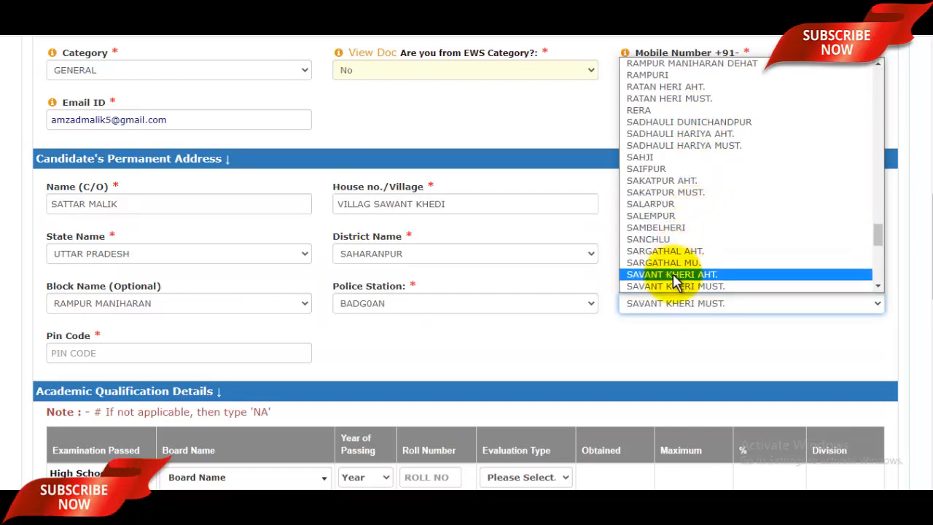
click(674, 276)
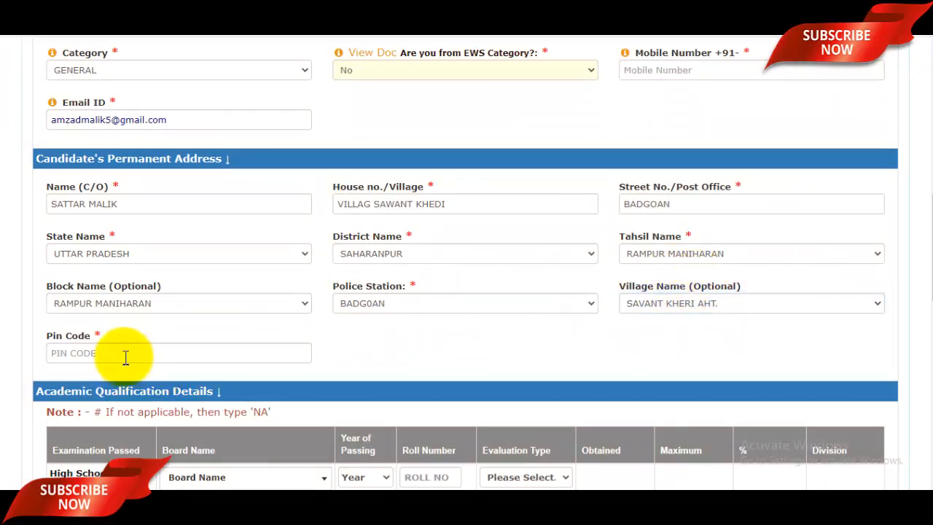
click(123, 355)
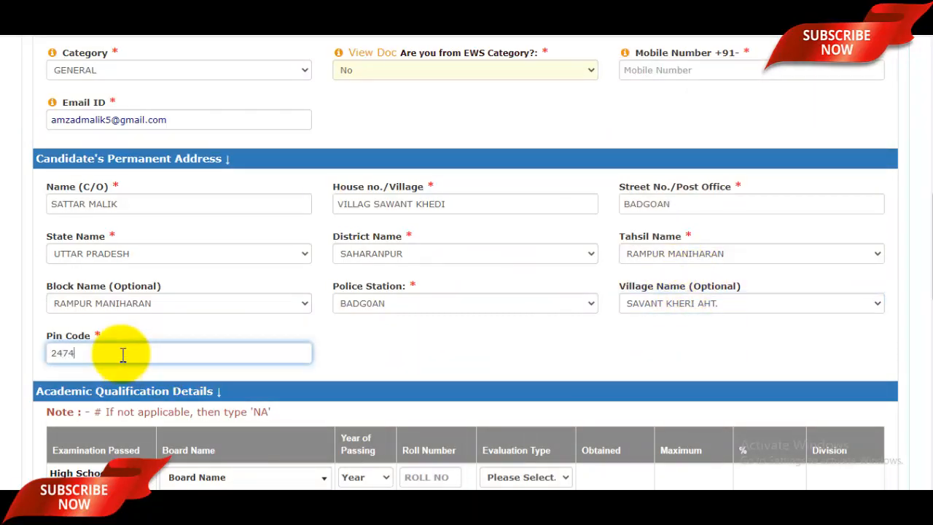
- Complete the six-digit pin code and list the High School Board Name choices under Academic Qualification Details
scroll(171, 371, down, 2)
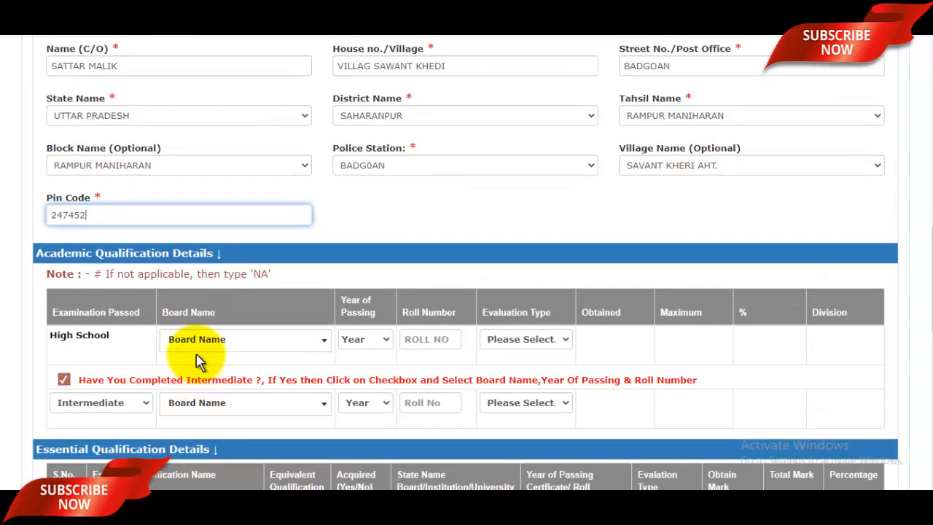
scroll(277, 182, down, 2)
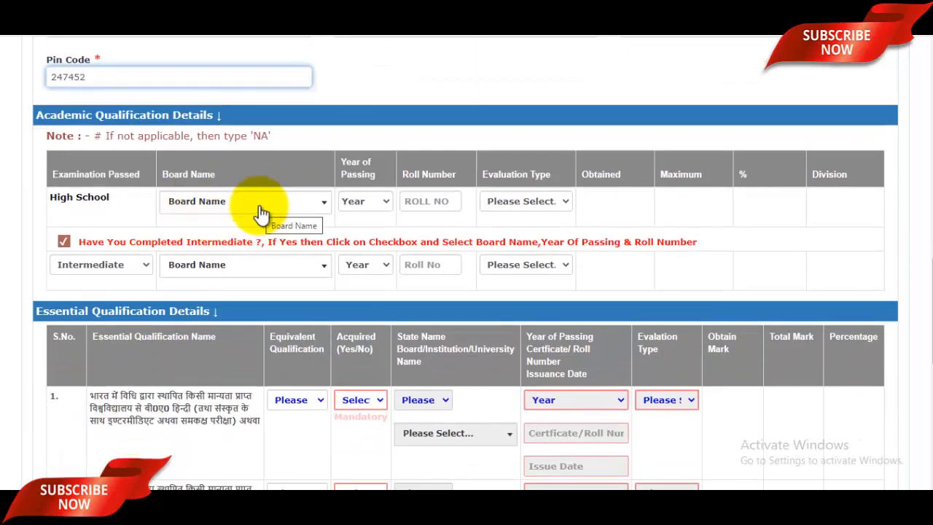
click(261, 211)
scroll(226, 304, down, 1)
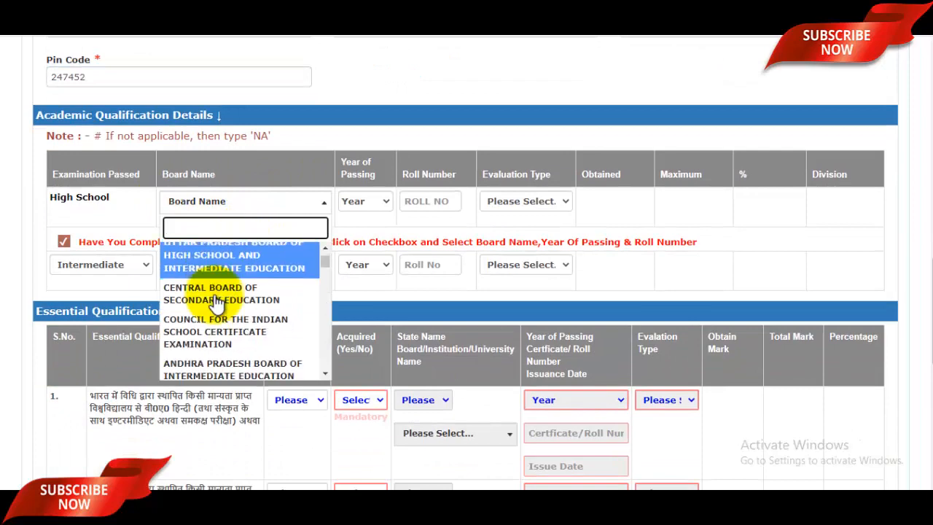